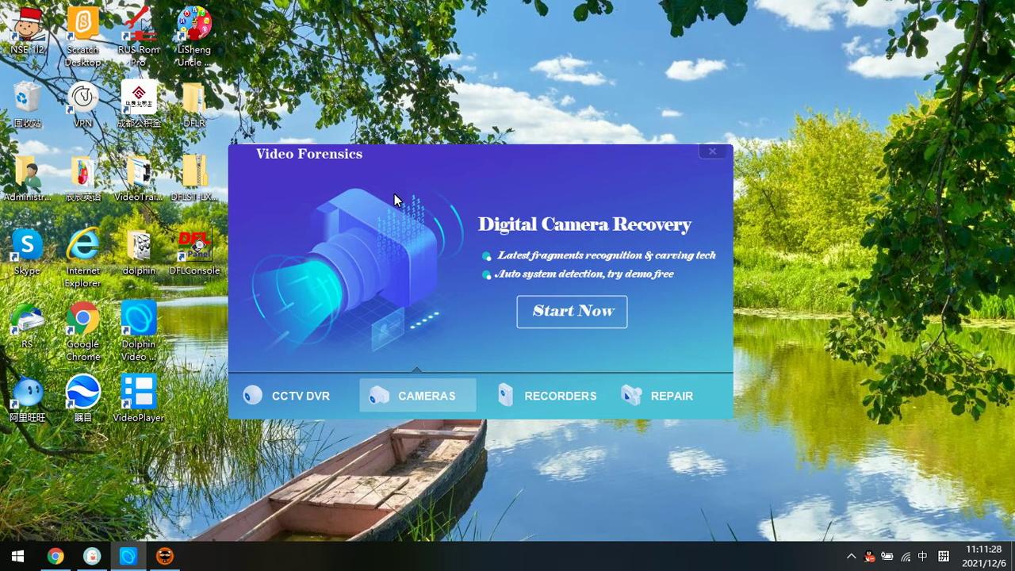
Open the digital camera recovery module from the Video Forensics launcher
left_click(138, 321)
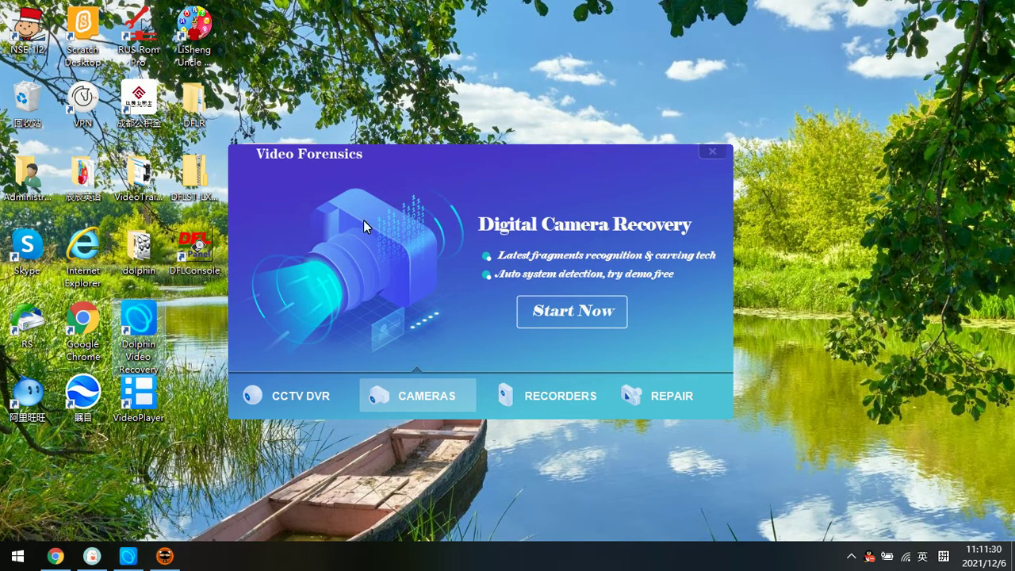
left_click(425, 160)
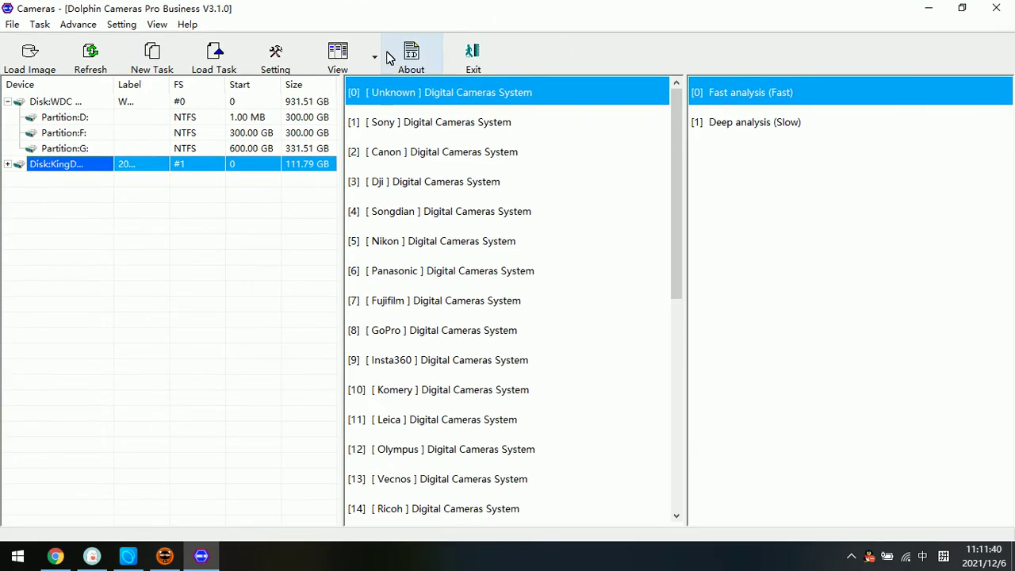
double_click(560, 39)
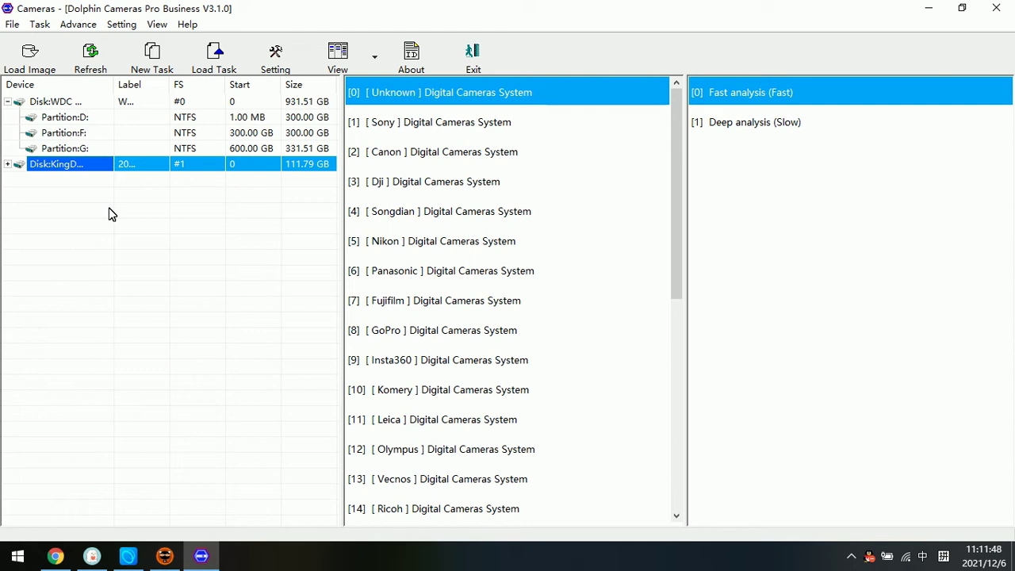
Load the disk image Canon-Digital-Camera-1.img and select its FAT32 partition as the source
left_click(24, 65)
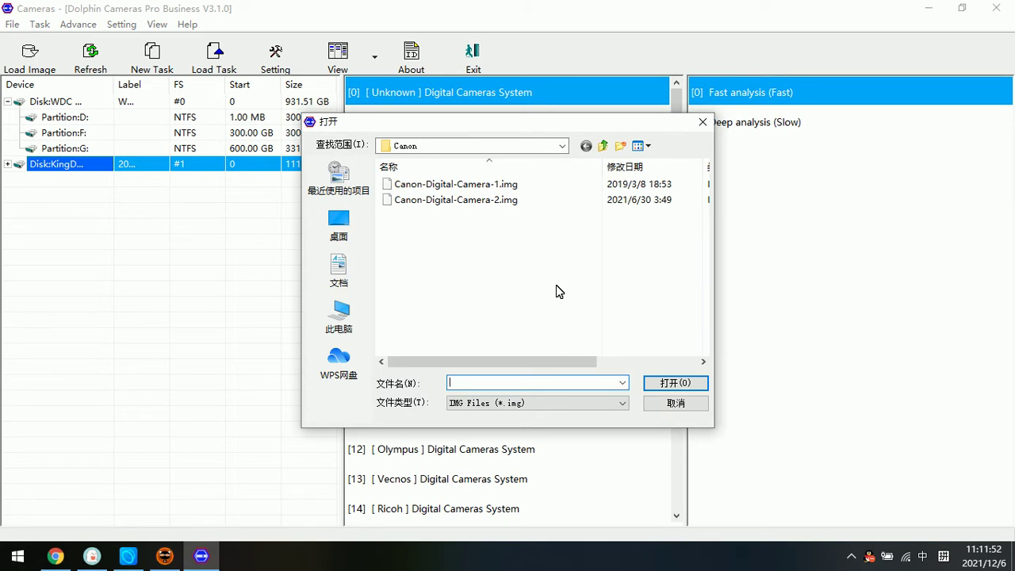
double_click(465, 185)
left_click(71, 200)
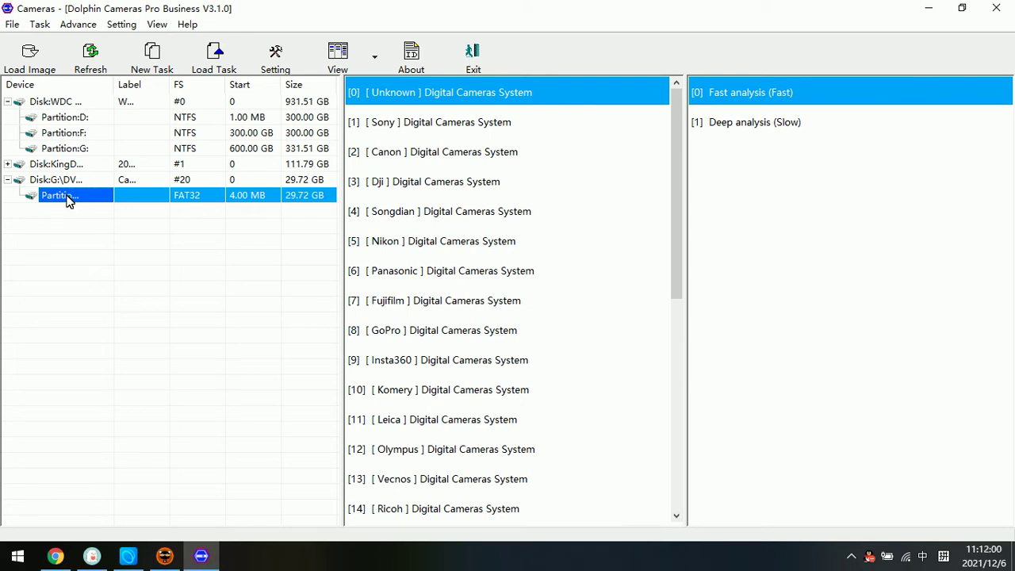
left_click(69, 183)
left_click(62, 199)
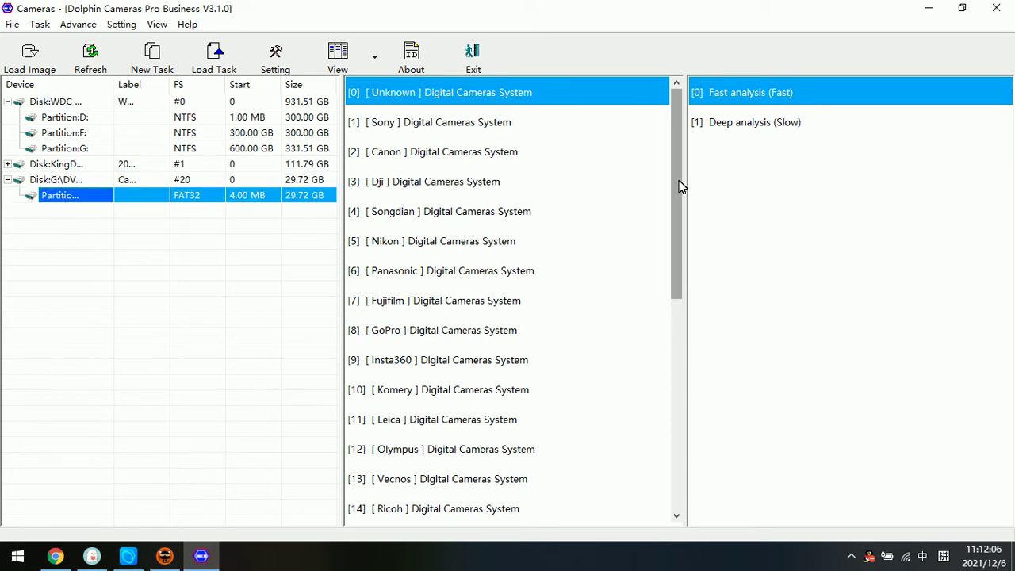
Create a new task on the selected partition using the Canon Digital Cameras System and Deep analysis (Slow)
left_click_drag(680, 186, 681, 459)
scroll(451, 393, "up", 5)
left_click(409, 163)
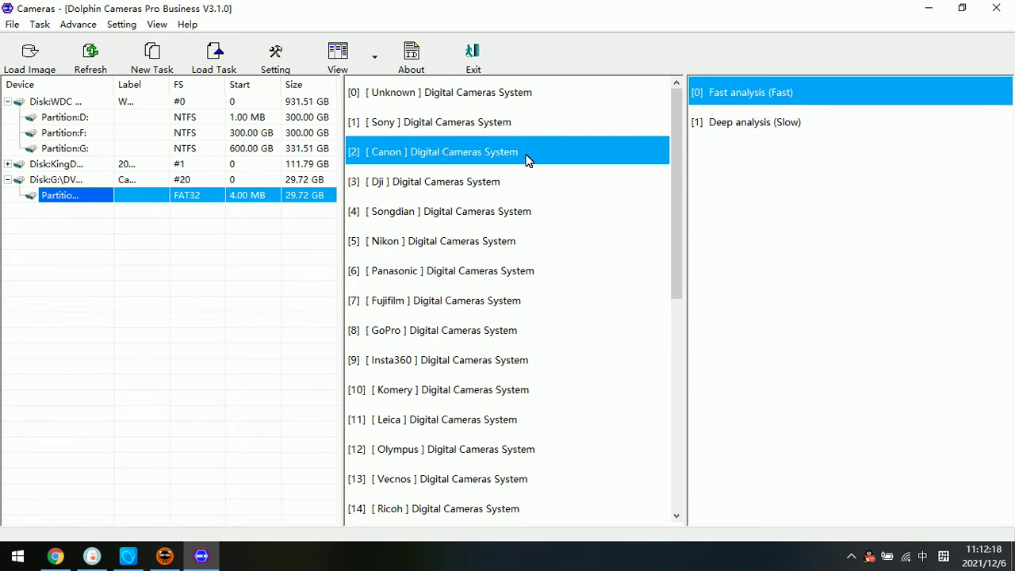
left_click(744, 125)
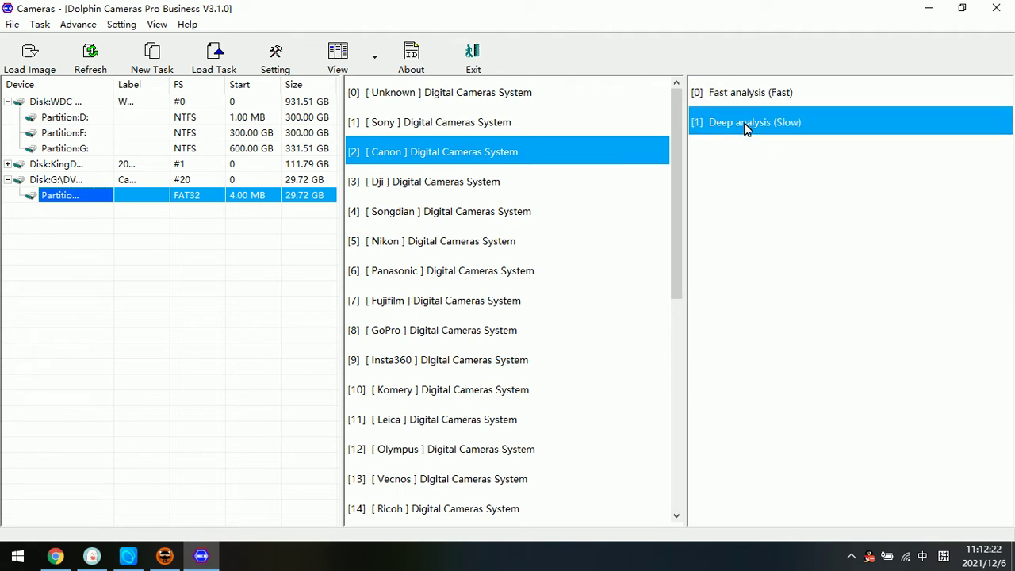
double_click(744, 123)
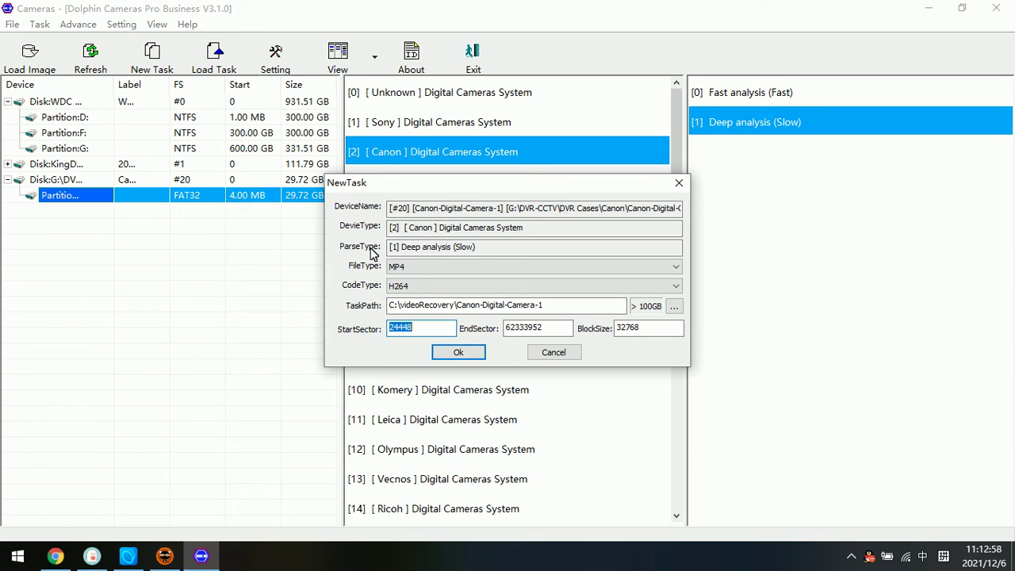
Check the task path C:\videoRecovery\Canon-Digital-Camera-1 and start the task with MP4 file type and H264 code type
left_click(562, 305)
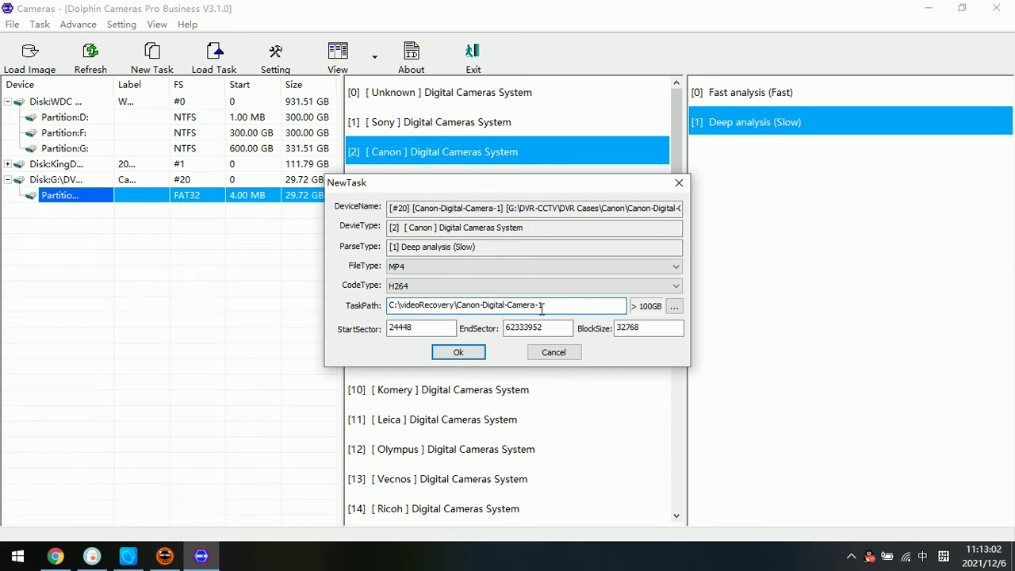
left_click_drag(557, 306, 457, 307)
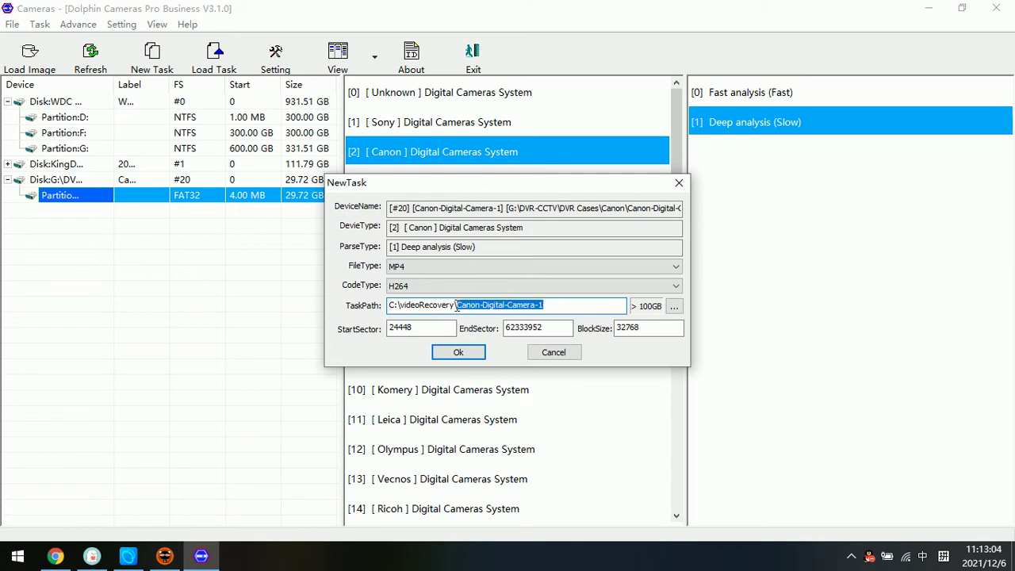
left_click(563, 304)
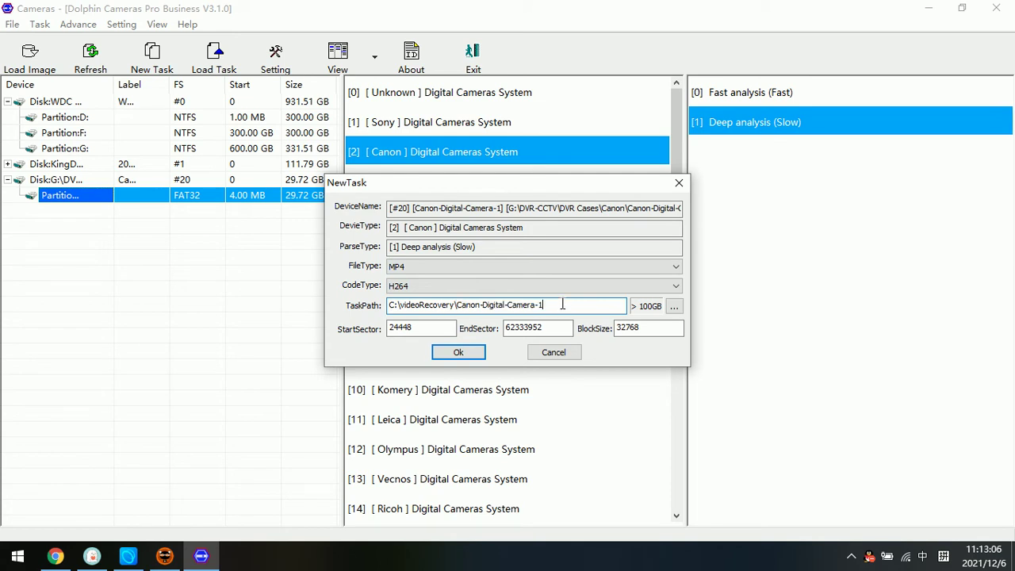
left_click(458, 352)
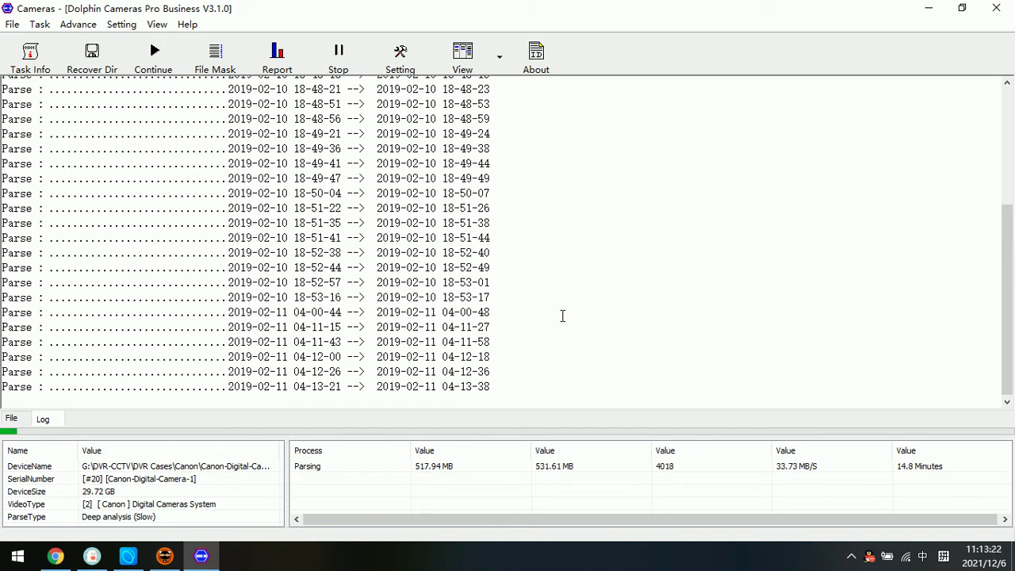
Check the parsing progress and the log of found clips, and stop the scan
left_click(936, 471)
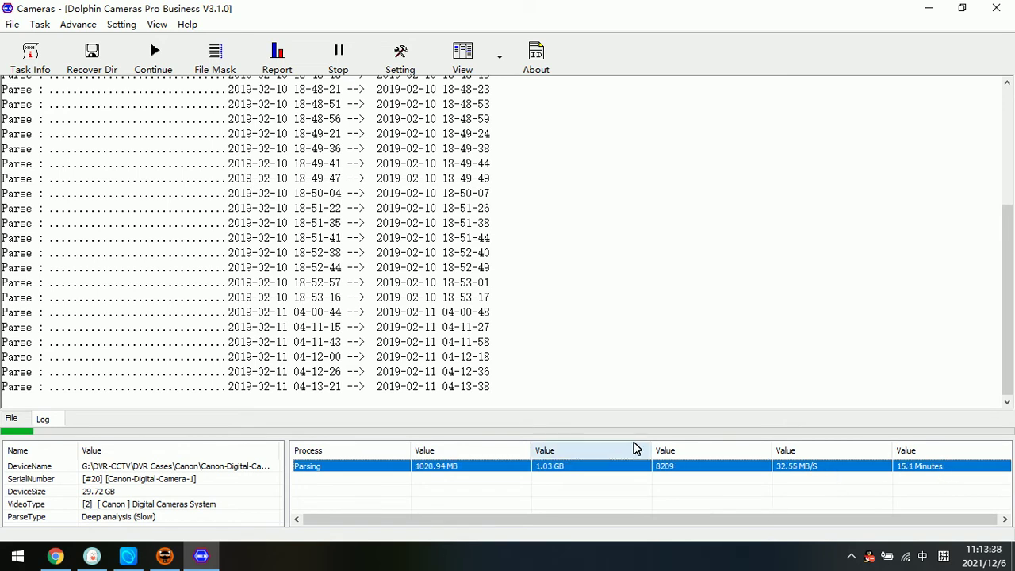
scroll(627, 401, "up", 2)
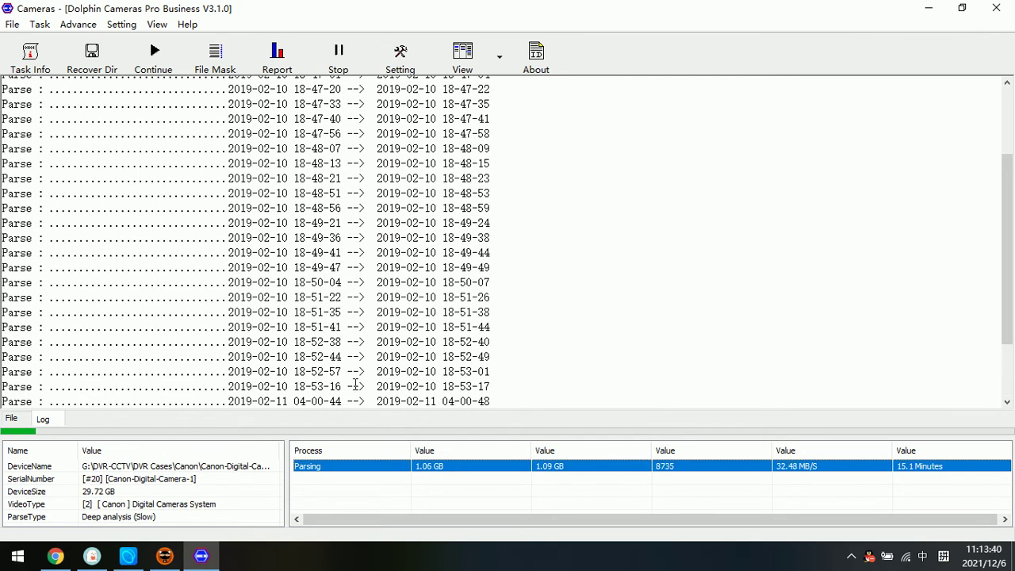
scroll(358, 381, "down", 2)
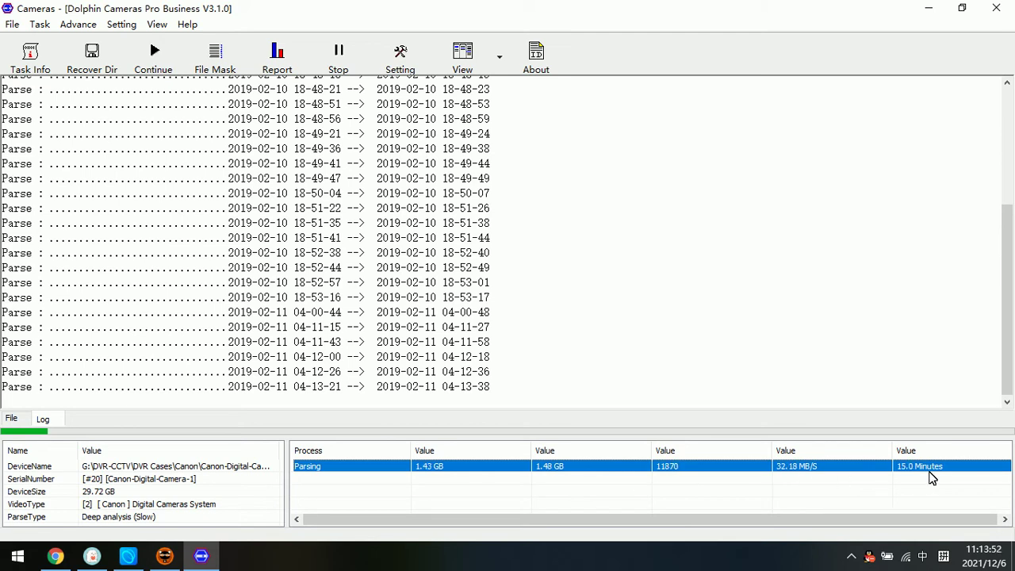
scroll(302, 331, "up", 5)
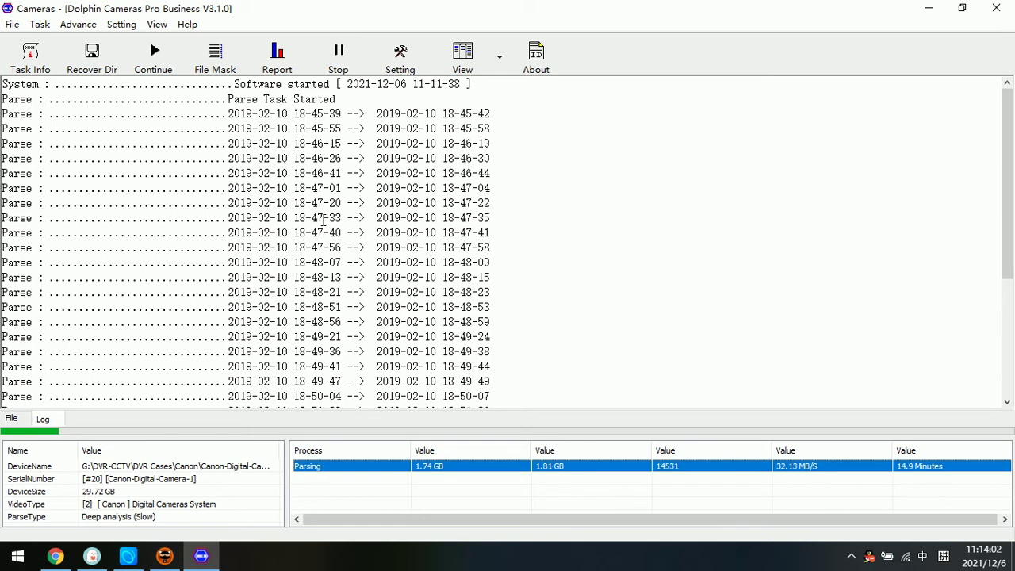
left_click(339, 60)
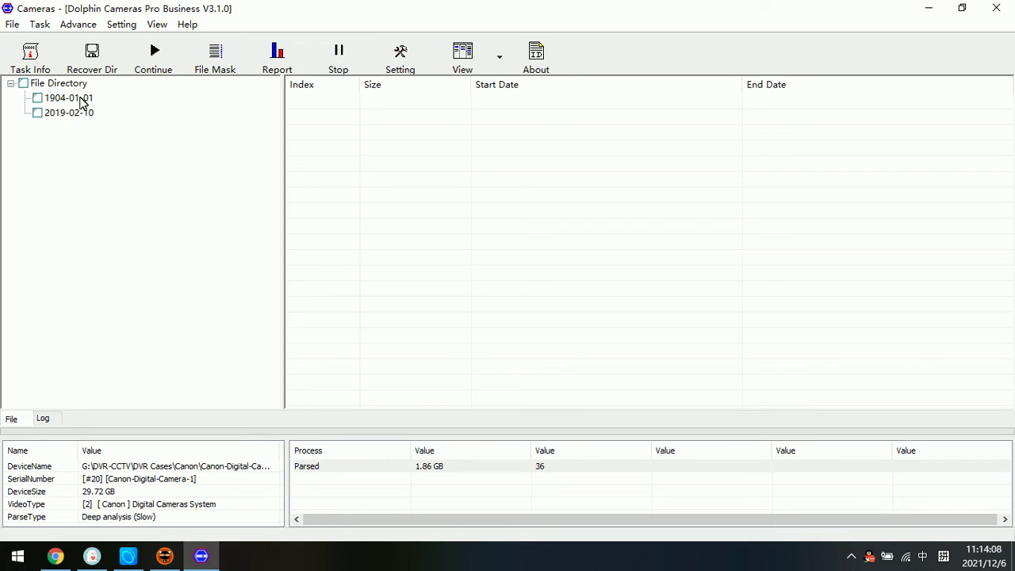
Examine the lists of found videos in the 1904-01-01 and 2019-02-10 date folders
left_click(79, 102)
left_click(75, 113)
scroll(386, 347, "down", 5)
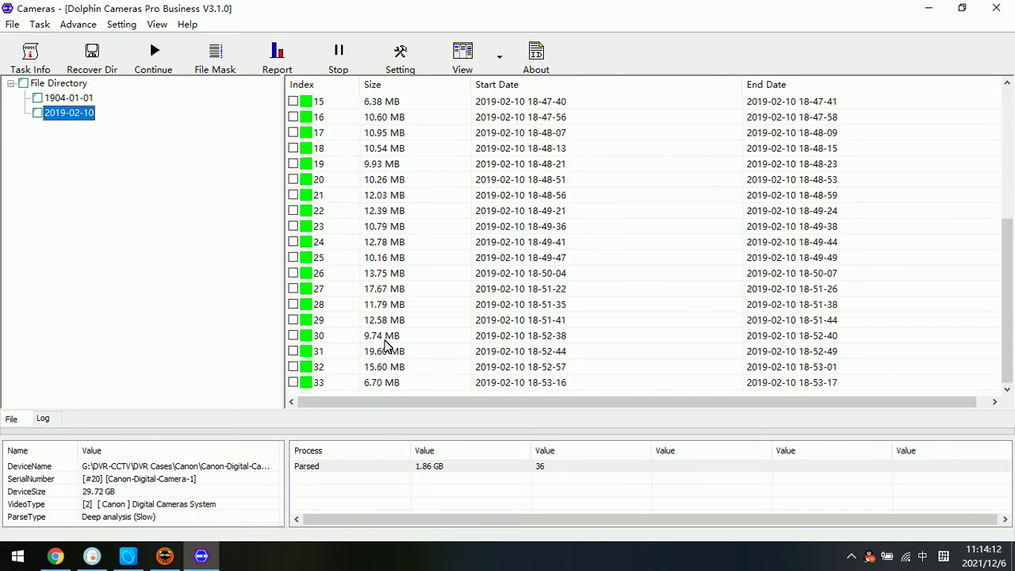
scroll(385, 347, "up", 4)
left_click(81, 98)
left_click(72, 114)
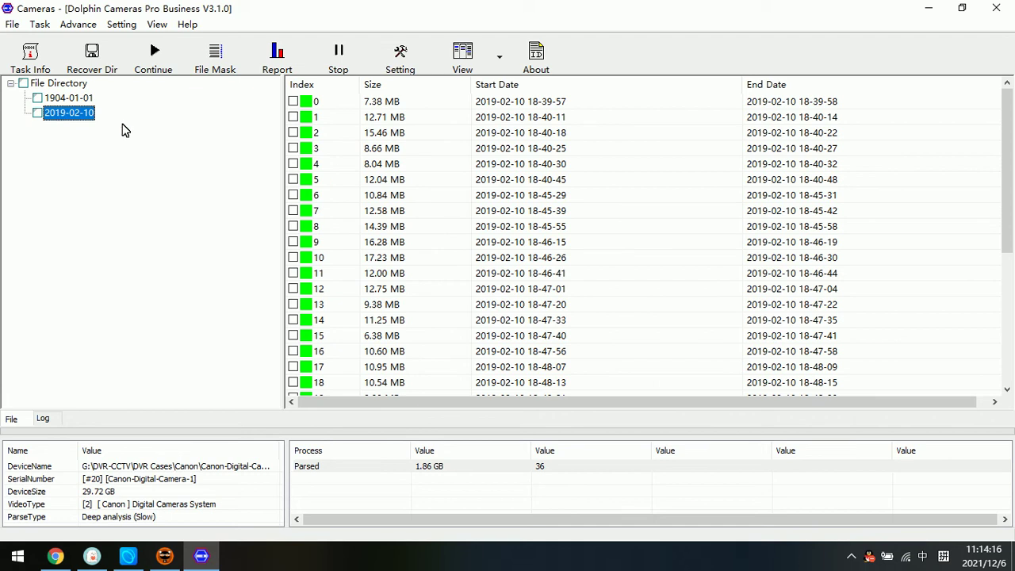
scroll(423, 322, "down", 4)
scroll(426, 329, "up", 4)
Mark videos 0 and 1 in the 2019-02-10 folder and recover them to the desktop, skipping existing files
left_click(293, 102)
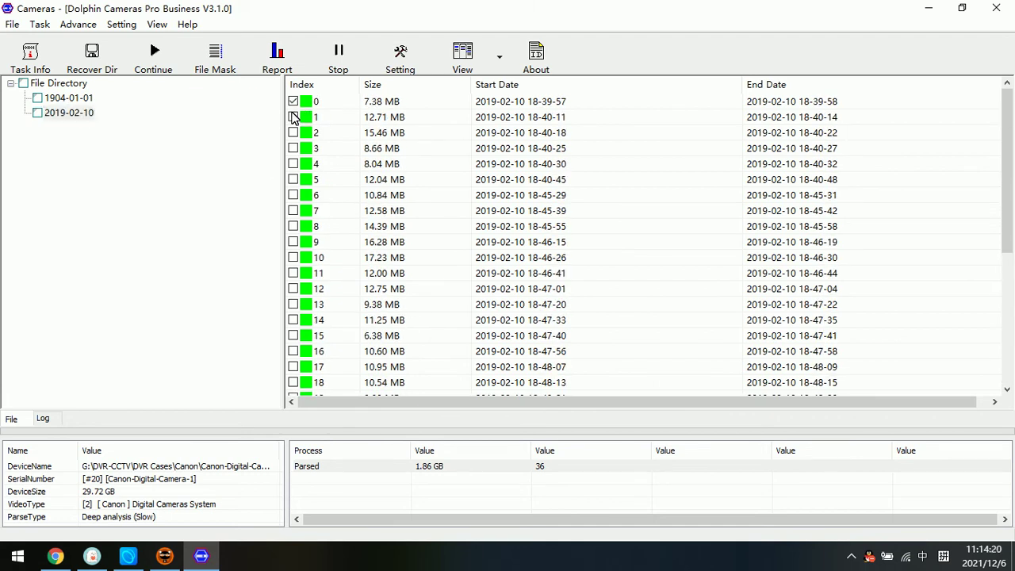
left_click(293, 118)
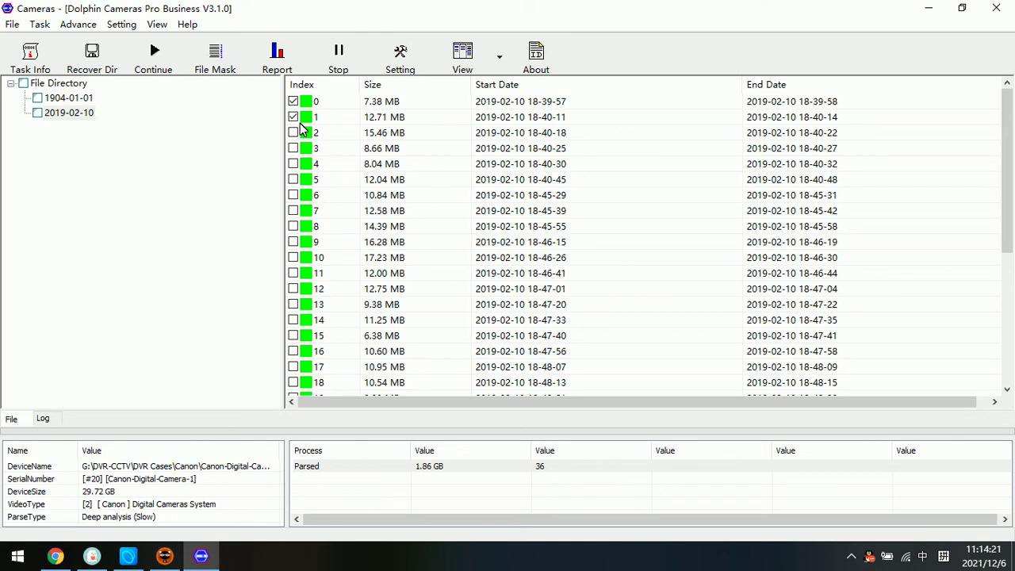
right_click(344, 108)
left_click(397, 114)
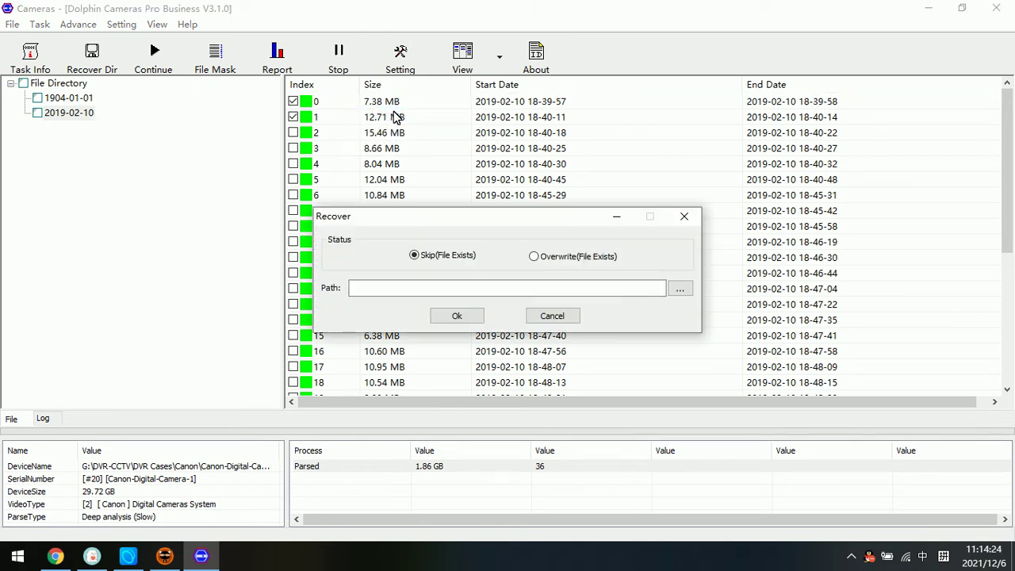
left_click(679, 289)
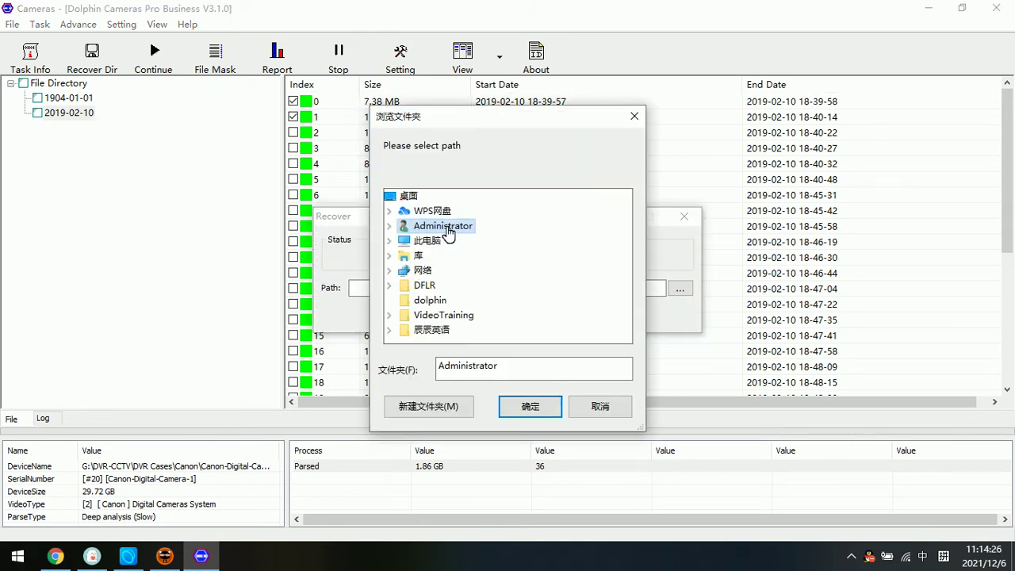
left_click(411, 198)
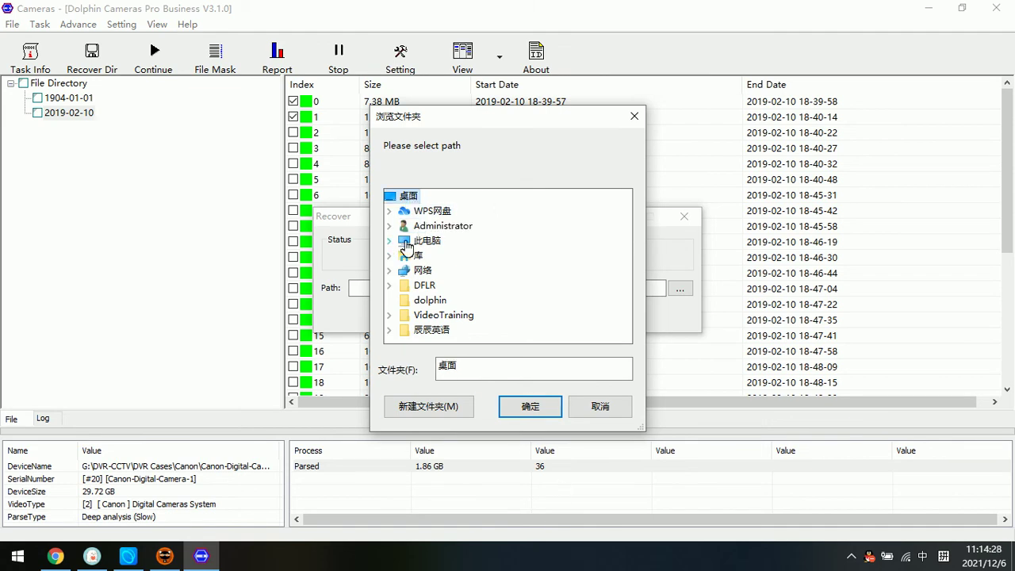
left_click(538, 409)
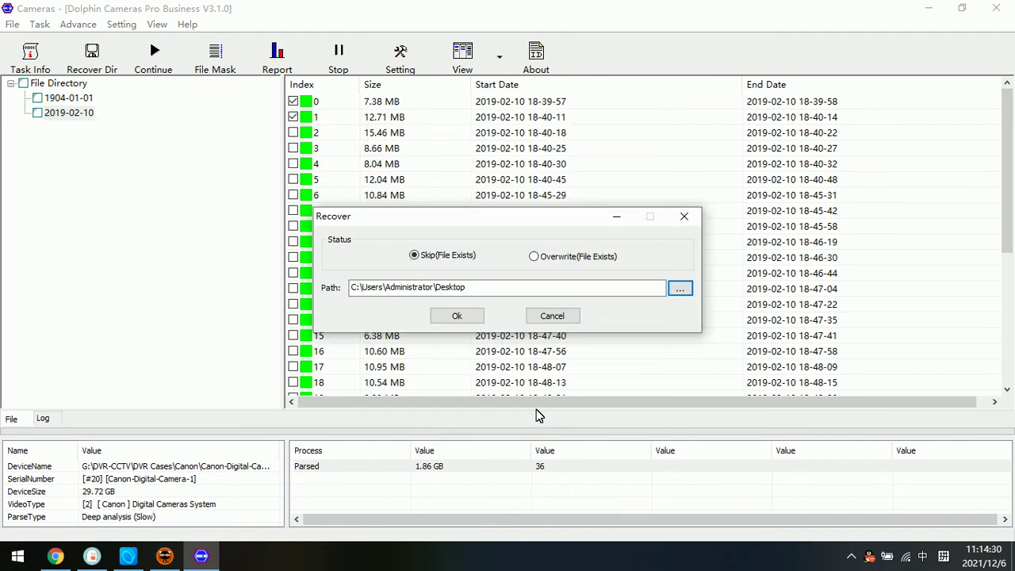
left_click(462, 317)
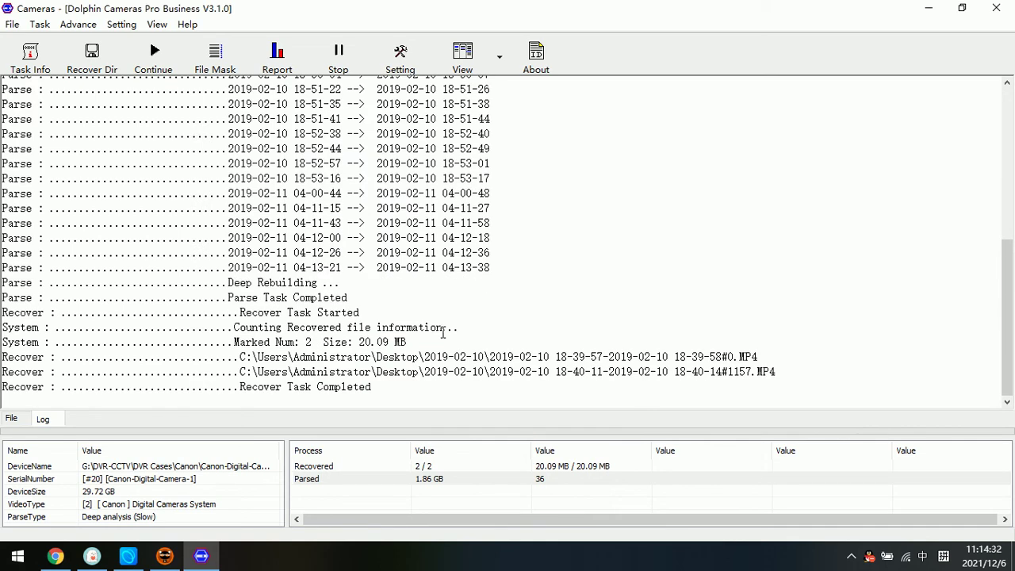
Review the output paths of the two recovered MP4 files in the log
left_click_drag(803, 387, 103, 376)
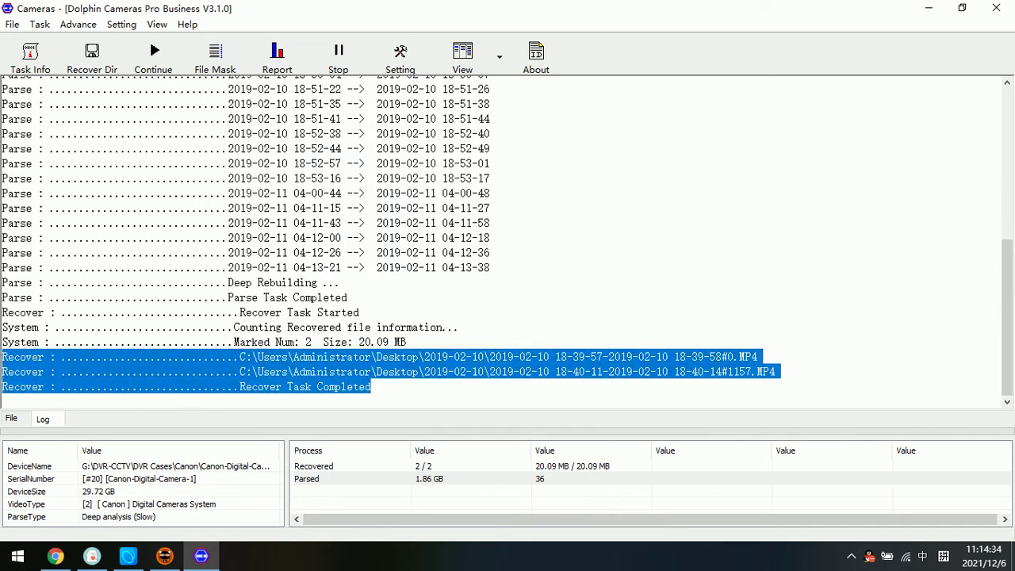
left_click(482, 392)
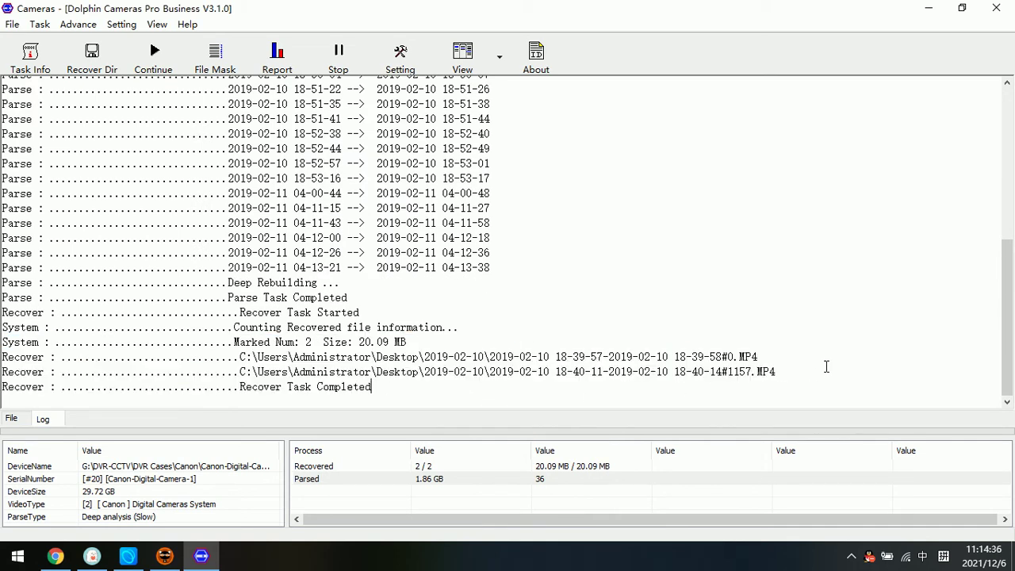
mouse_move(776, 372)
left_mouse_down()
mouse_move(2, 372)
mouse_move(2, 358)
left_mouse_up()
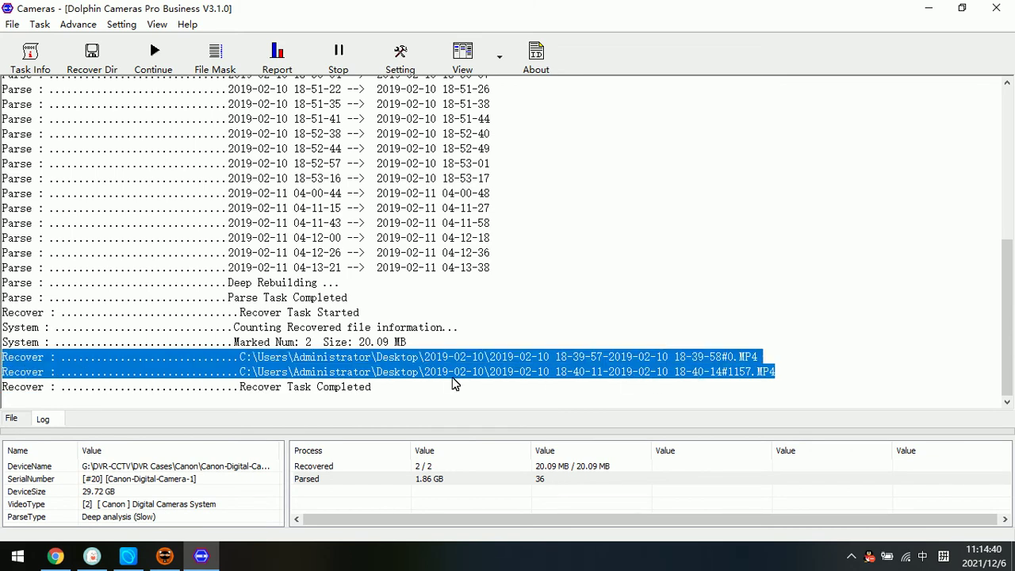
left_click(454, 385)
Play the first recovered video from the 2019-02-10 folder on the desktop, and close the player and the folder
left_click(931, 9)
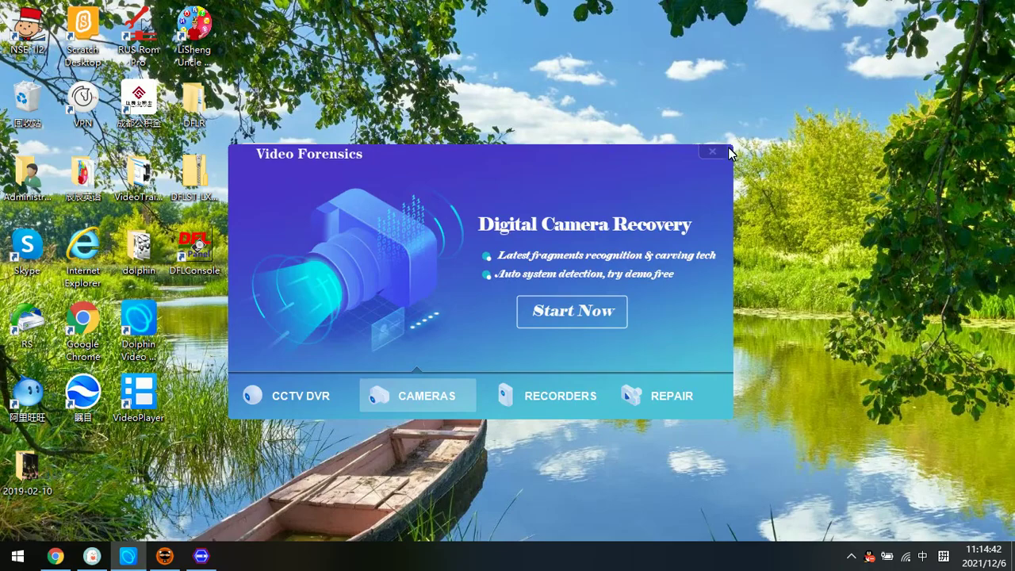
double_click(30, 470)
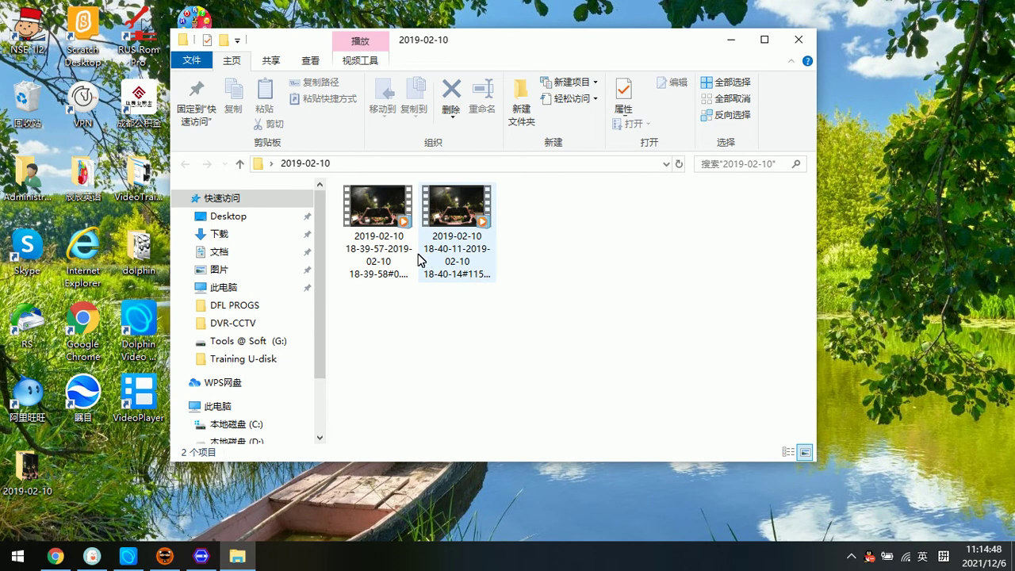
double_click(389, 205)
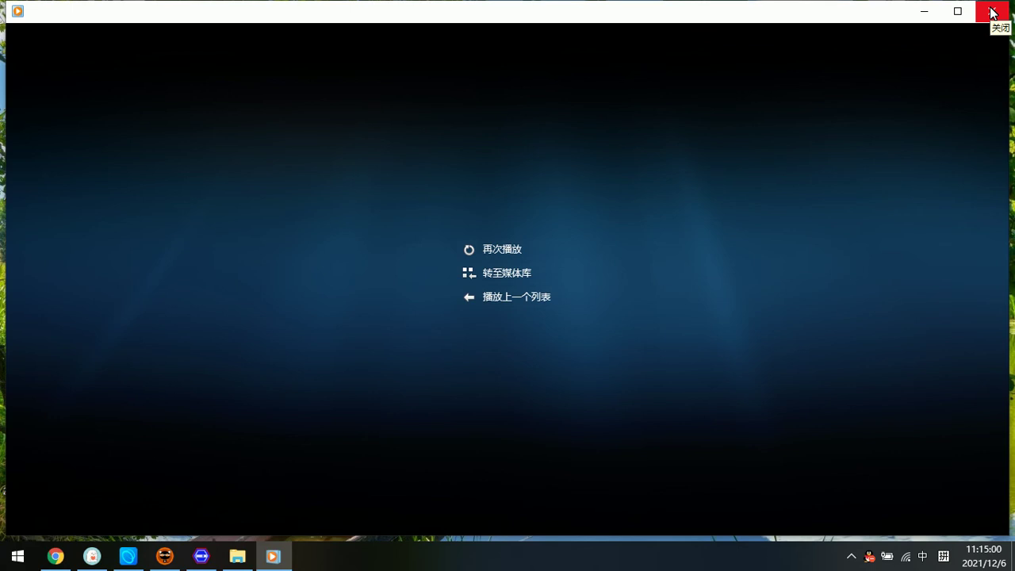
left_click(992, 12)
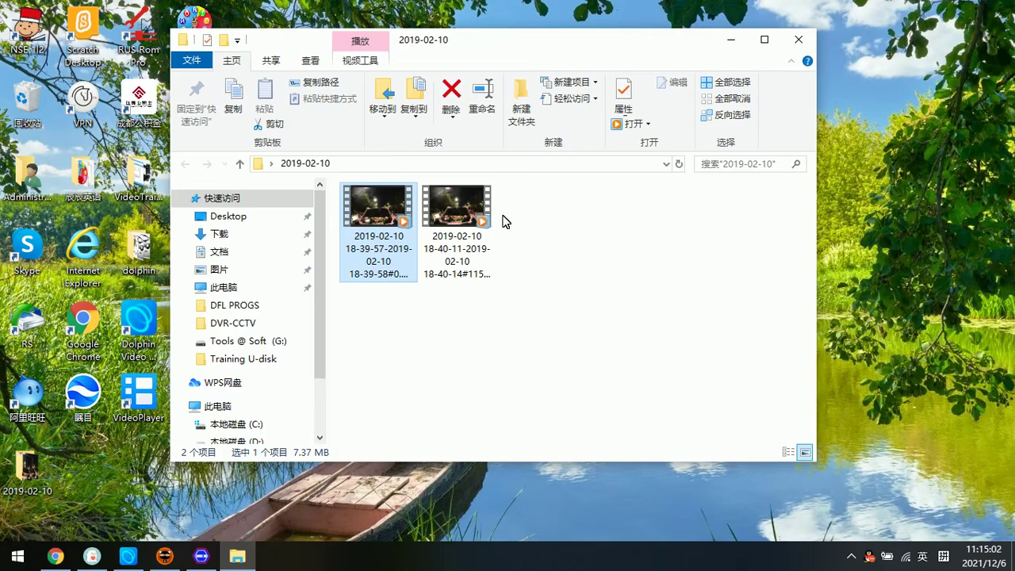
left_click(799, 40)
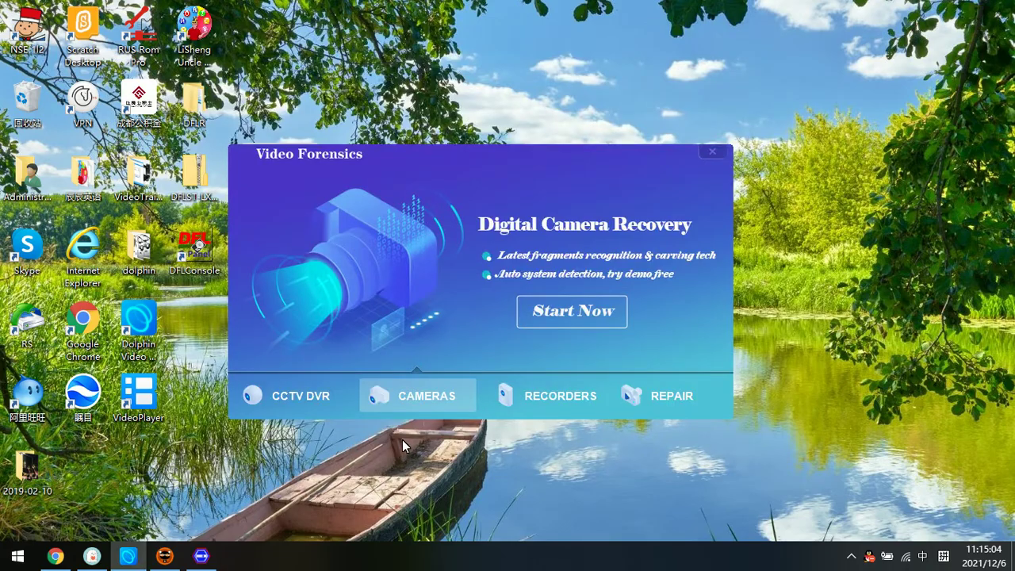
Switch to Dolphin Cameras and continue the deep analysis of the Canon disk image
left_click(201, 556)
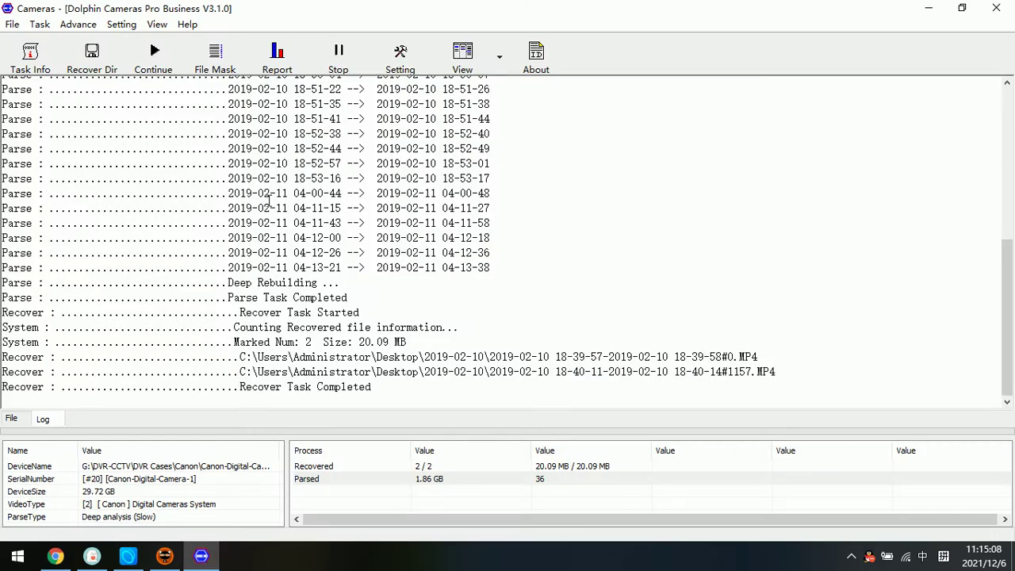
scroll(309, 334, "up", 10)
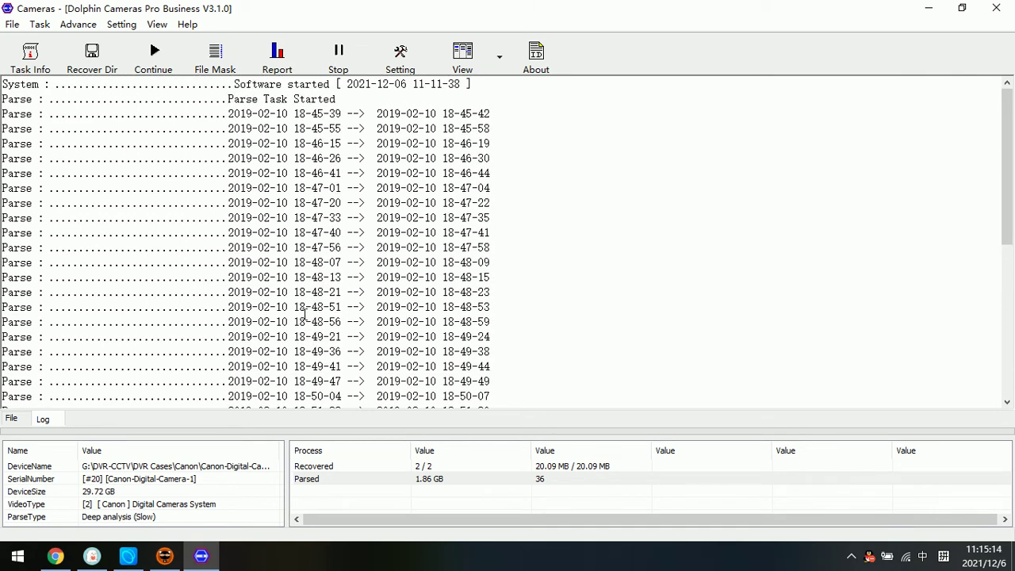
left_click(154, 55)
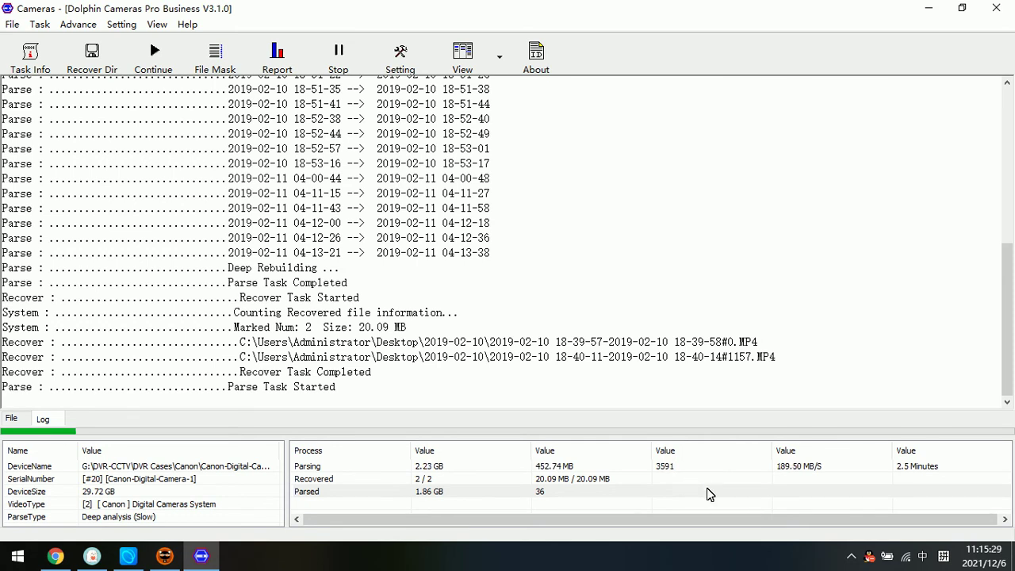
Check the parsing progress and the log of parsed clip time ranges, and stop the running analysis
left_click(921, 470)
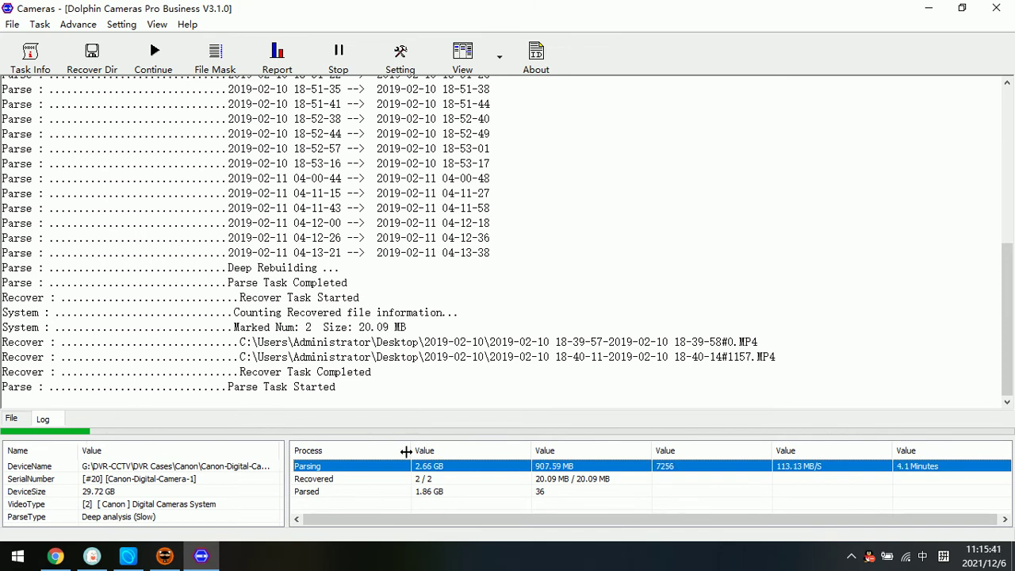
scroll(335, 307, "up", 2)
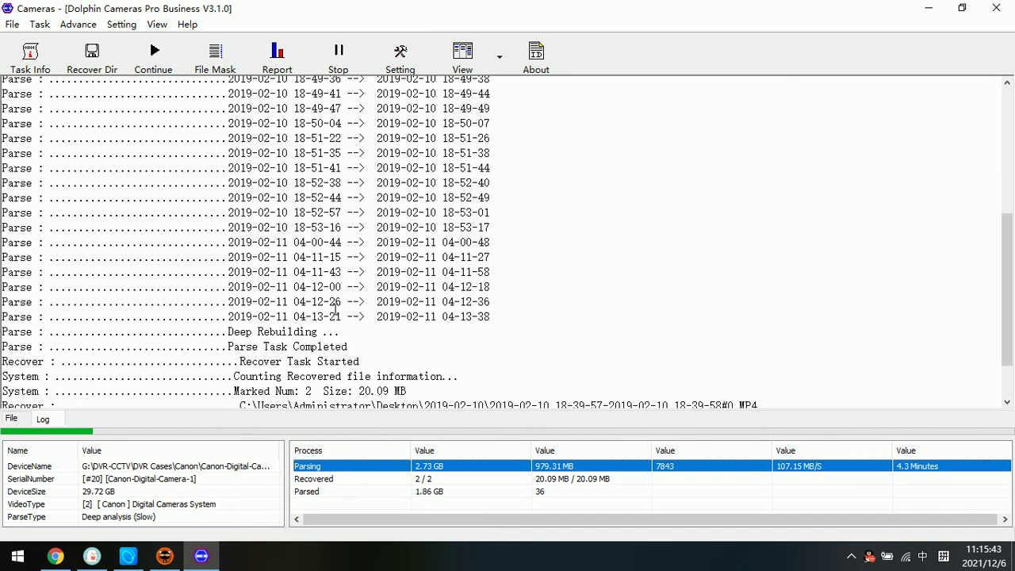
scroll(335, 306, "up", 5)
scroll(329, 348, "up", 6)
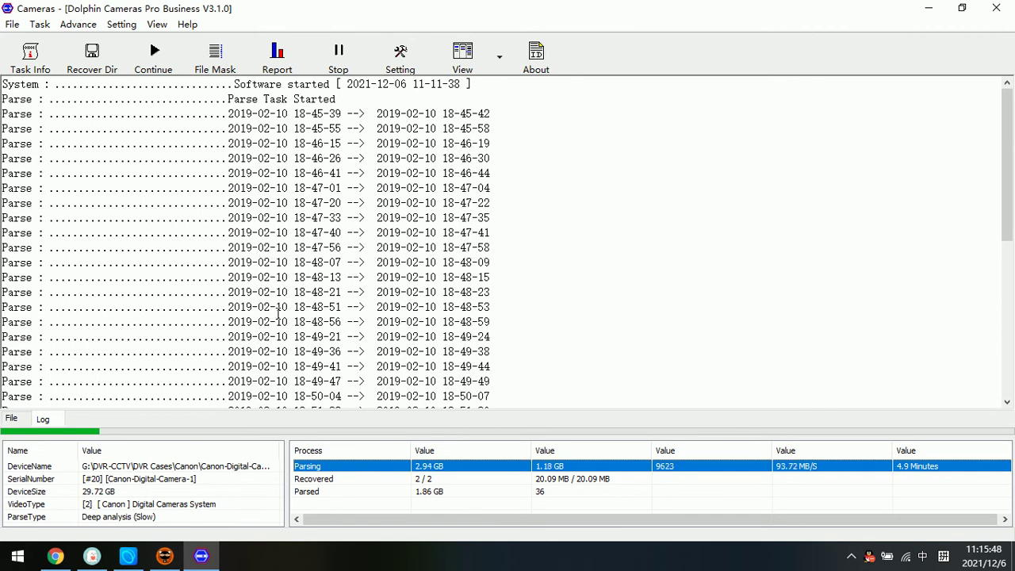
scroll(275, 255, "down", 3)
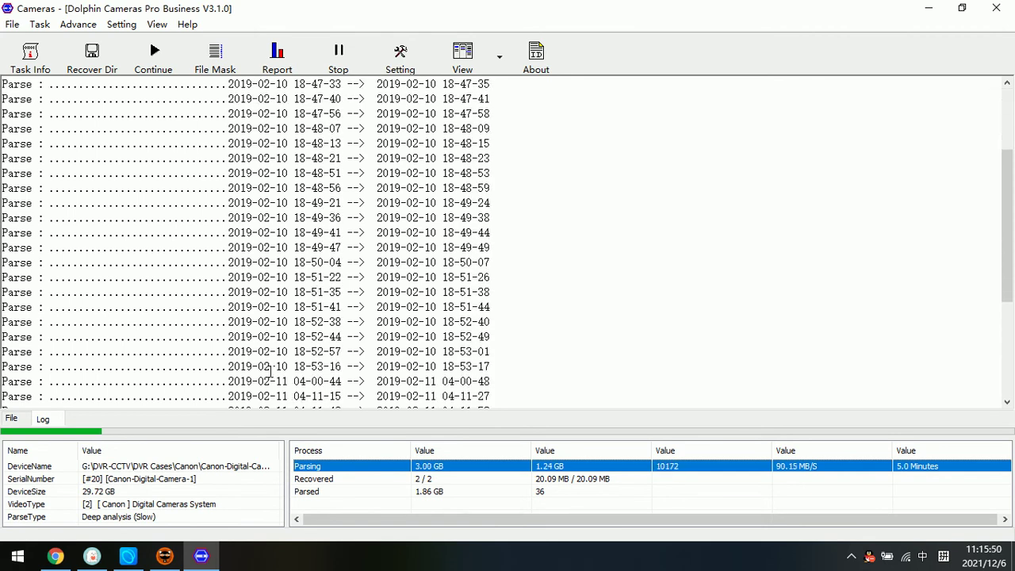
scroll(358, 365, "up", 3)
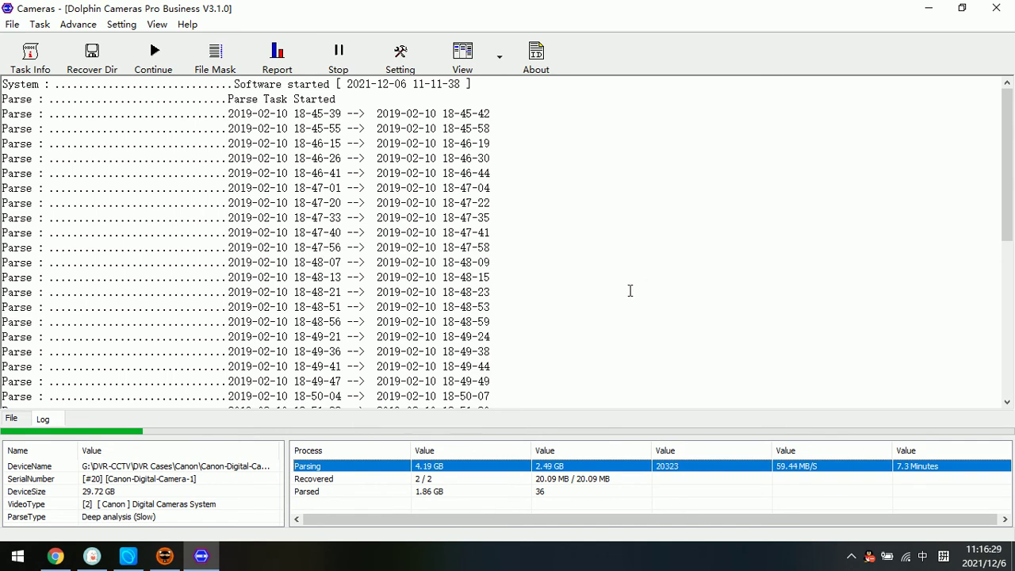
scroll(503, 333, "down", 3)
scroll(310, 349, "down", 5)
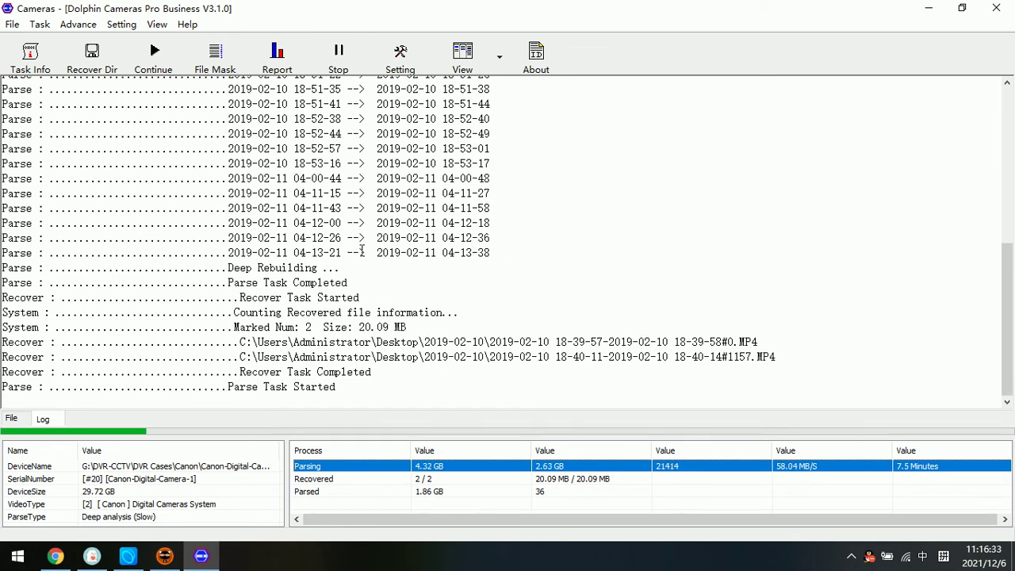
scroll(329, 284, "up", 8)
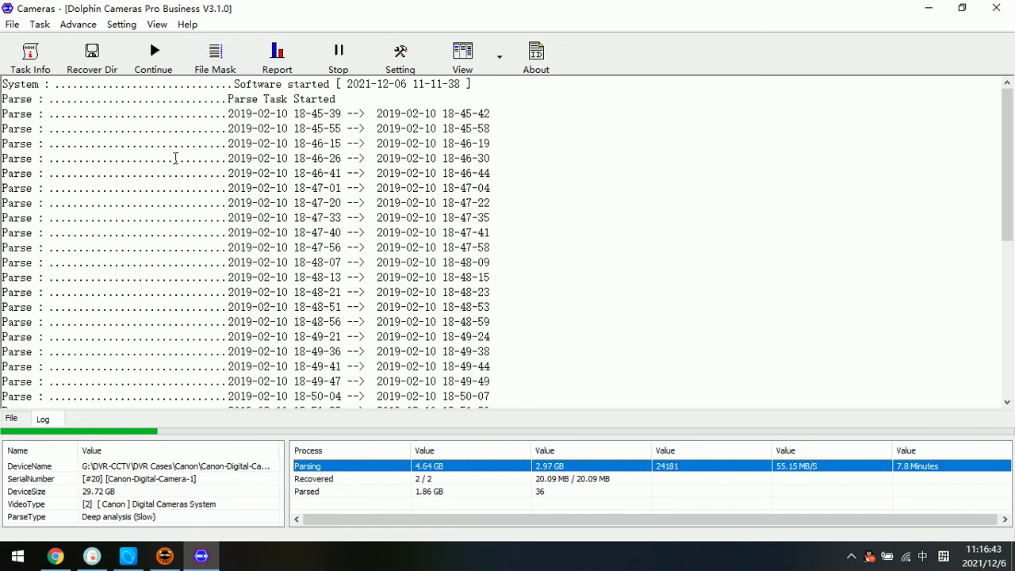
left_click(344, 58)
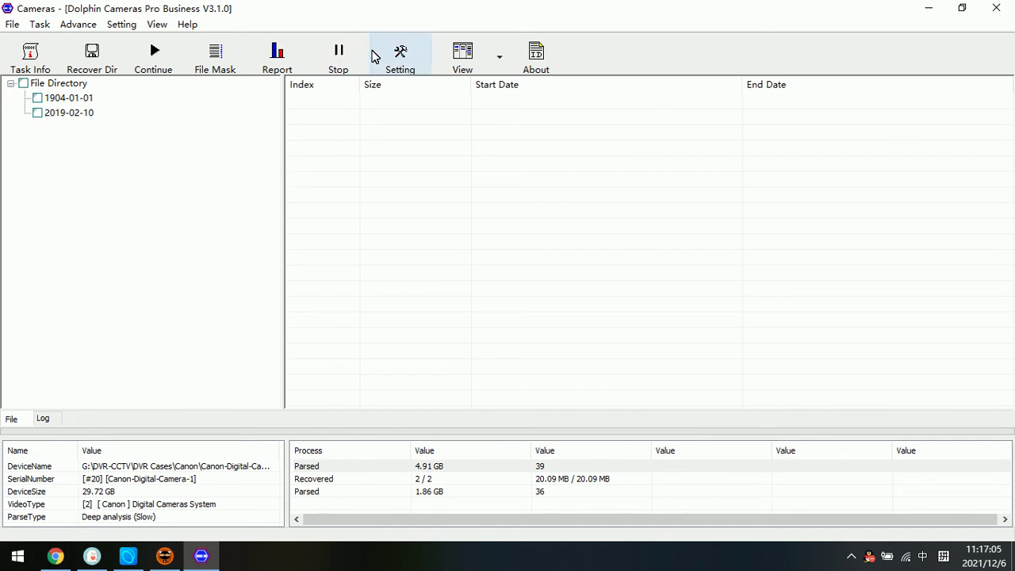
View the saved task path for loading a task from the device view, cancel loading, and return to the directory view
left_click(495, 56)
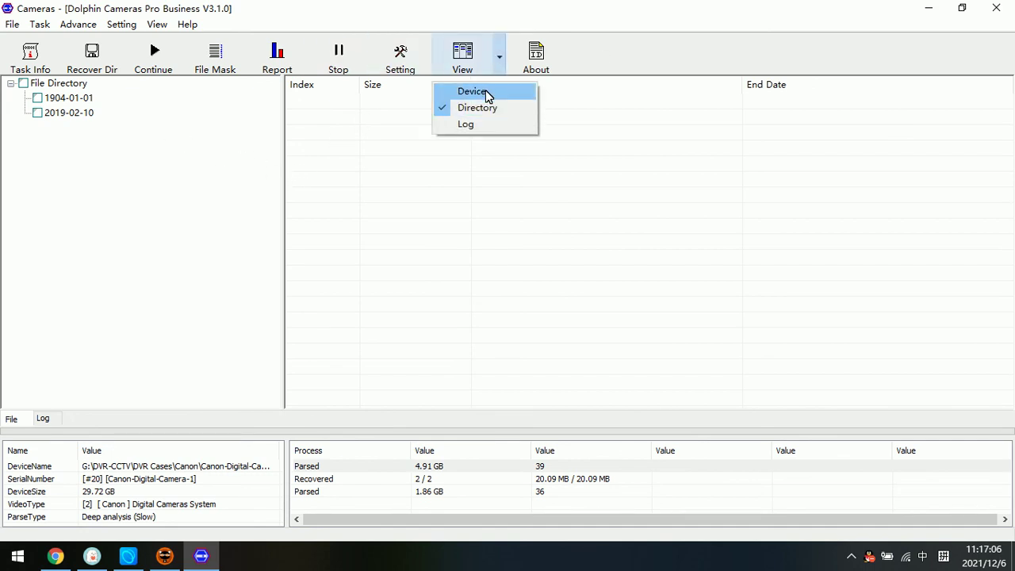
left_click(480, 91)
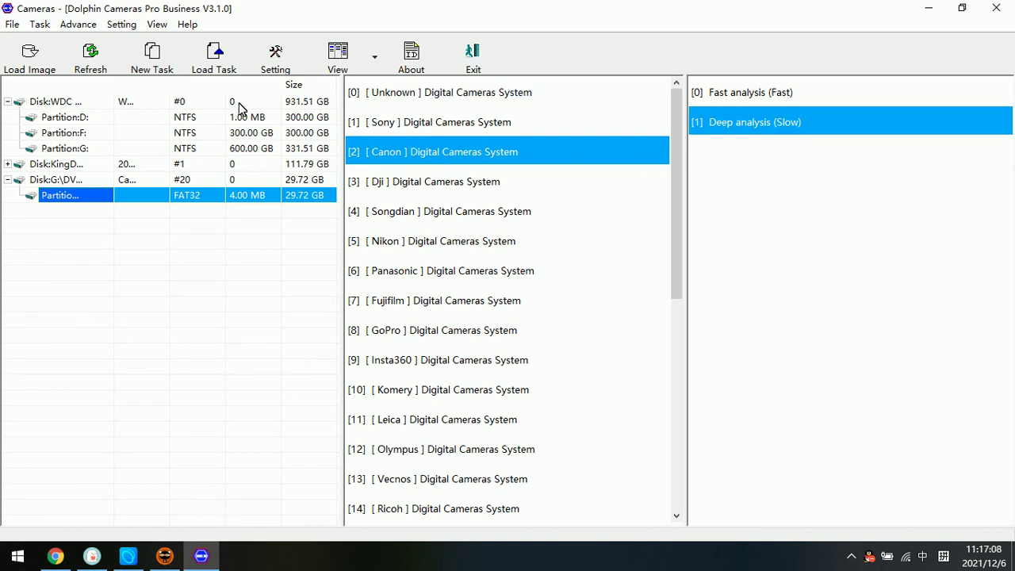
left_click(220, 69)
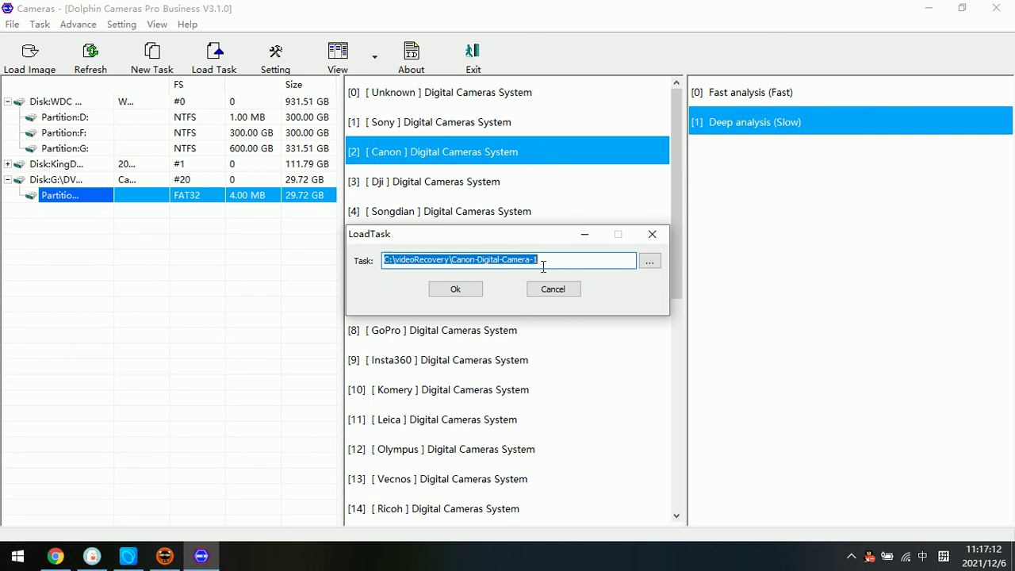
left_click(555, 291)
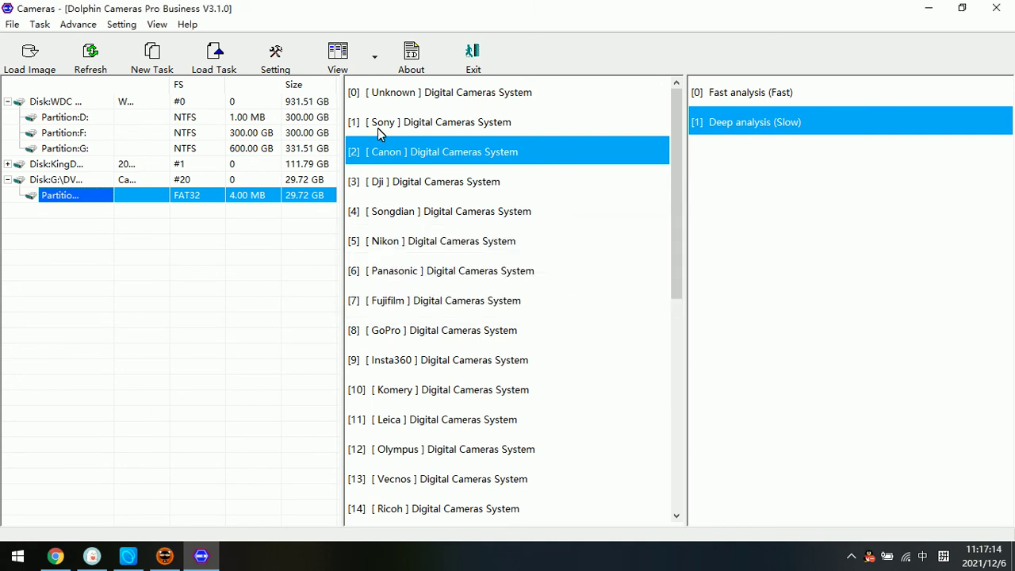
left_click(374, 59)
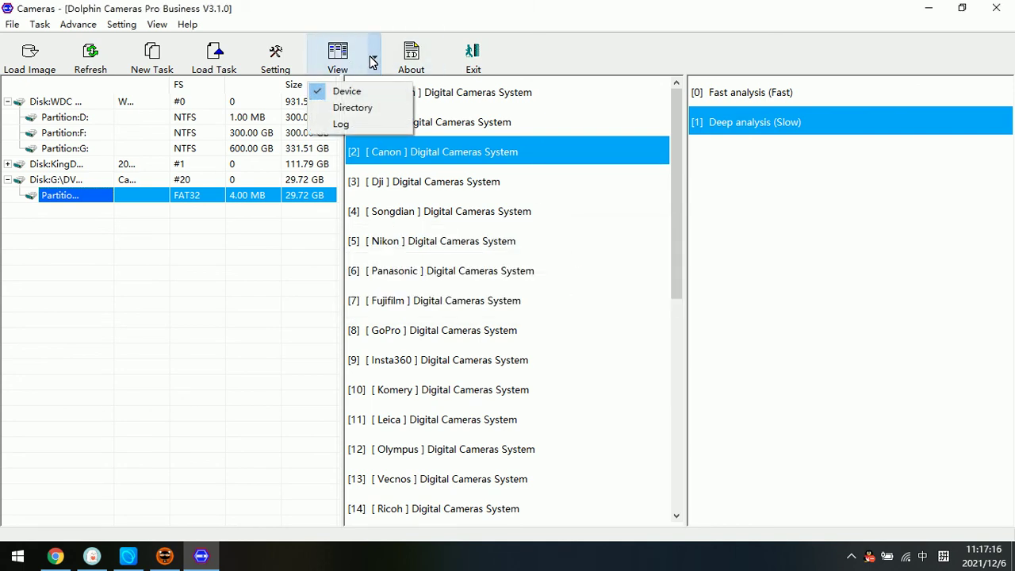
left_click(351, 112)
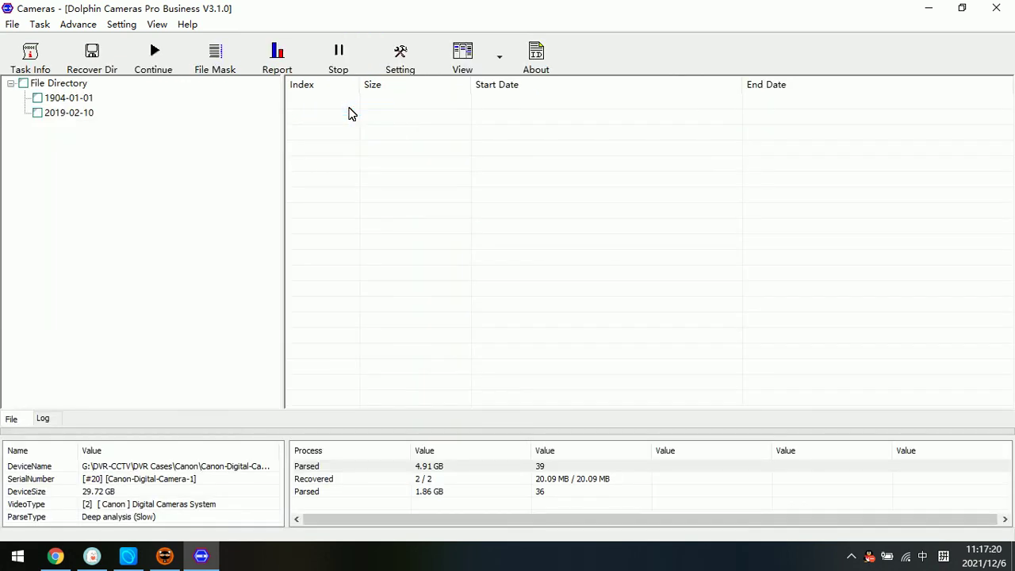
Examine the list of videos found in the 2019-02-10 date folder
left_click(87, 112)
scroll(401, 358, "down", 5)
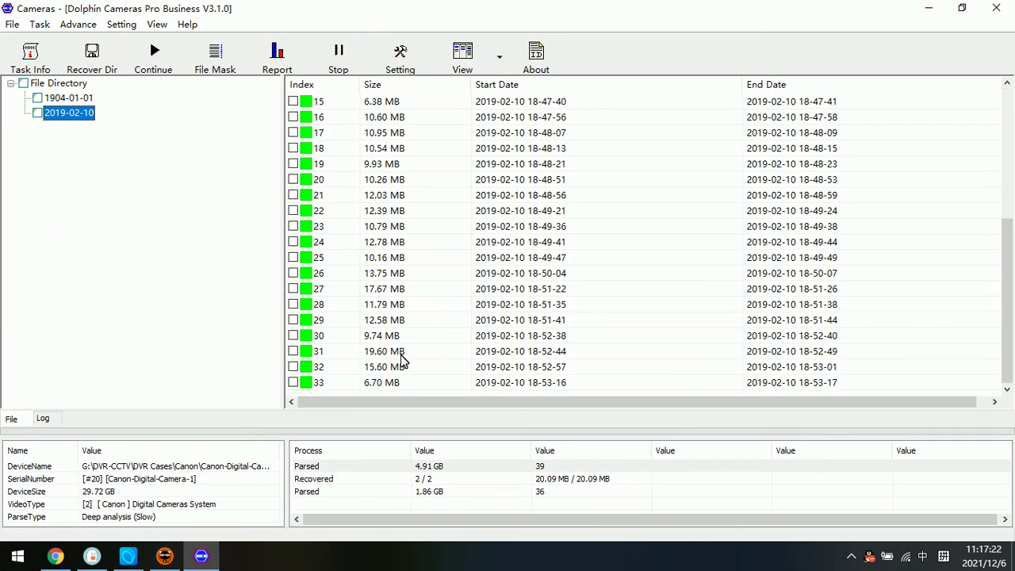
scroll(401, 361, "up", 5)
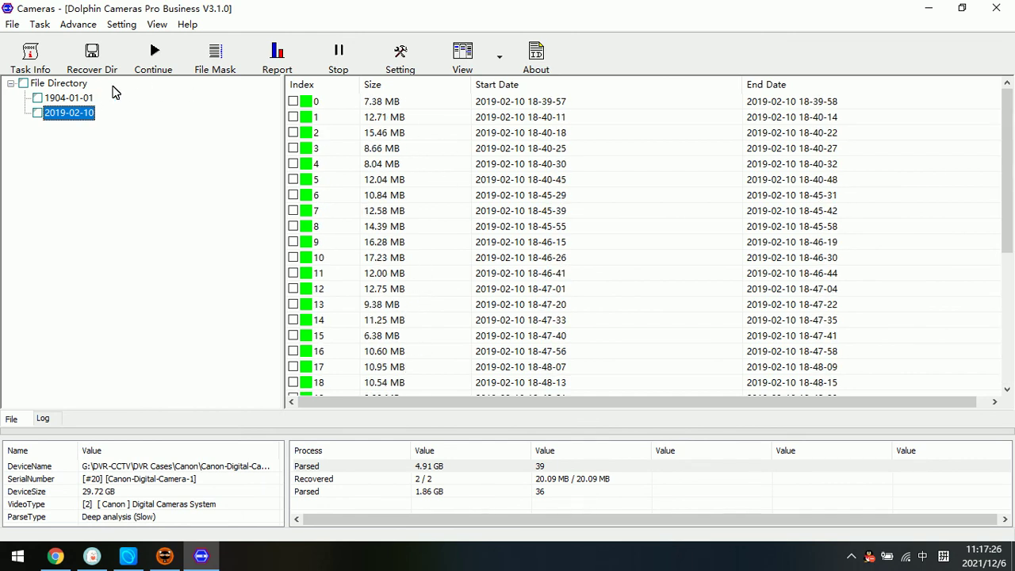
Resume the stopped deep analysis and review its progress and the log of parsed clips
left_click(155, 62)
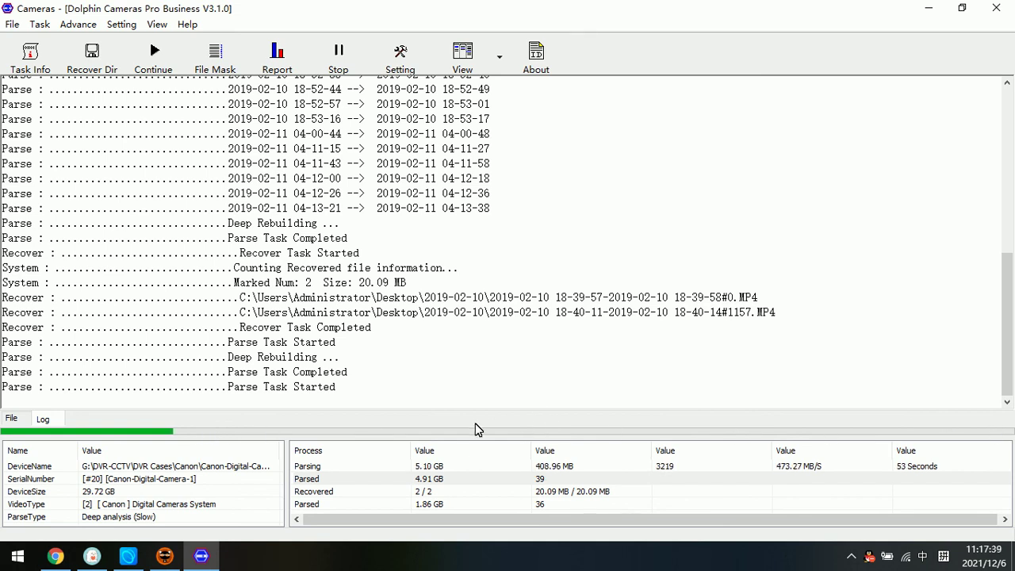
scroll(484, 397, "up", 7)
scroll(486, 383, "up", 2)
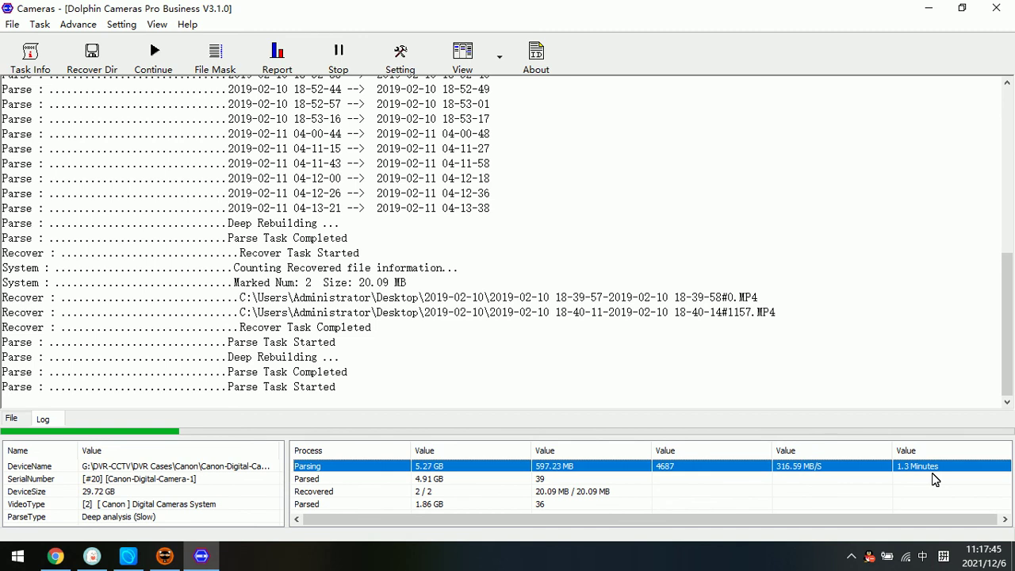
scroll(549, 357, "up", 4)
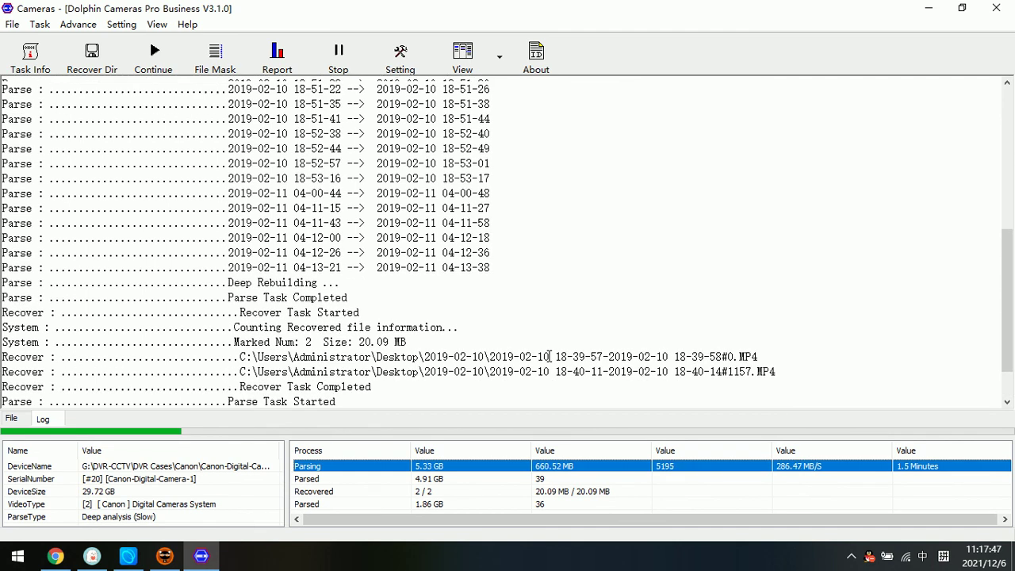
left_click(549, 356)
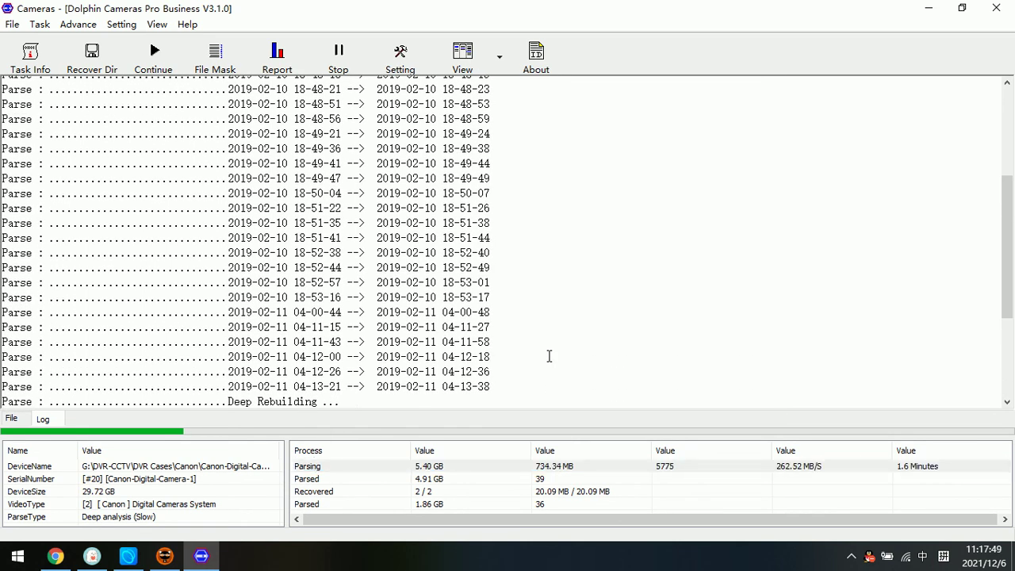